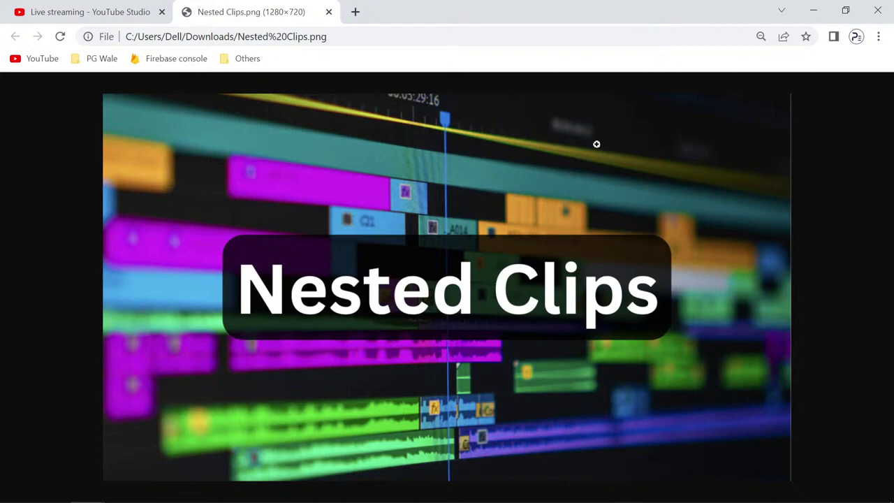
# - Switch to Premiere Pro, open the Footages bin and enlarge the upper panels to show more clips
pyautogui.click(814, 9)
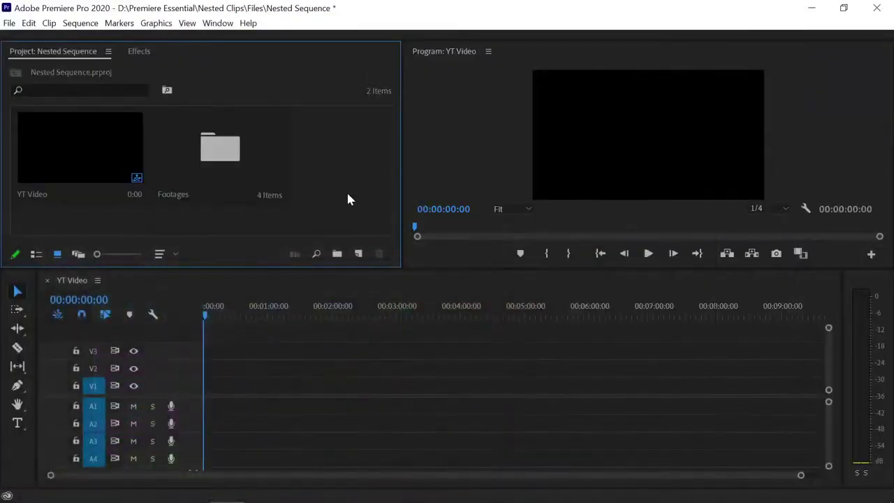
pyautogui.moveTo(395, 267); pyautogui.dragTo(400, 285)
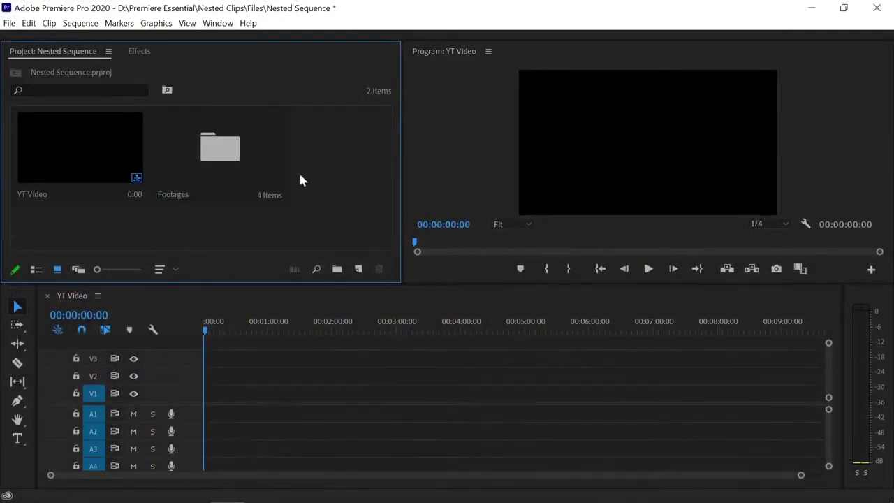
pyautogui.doubleClick(218, 156)
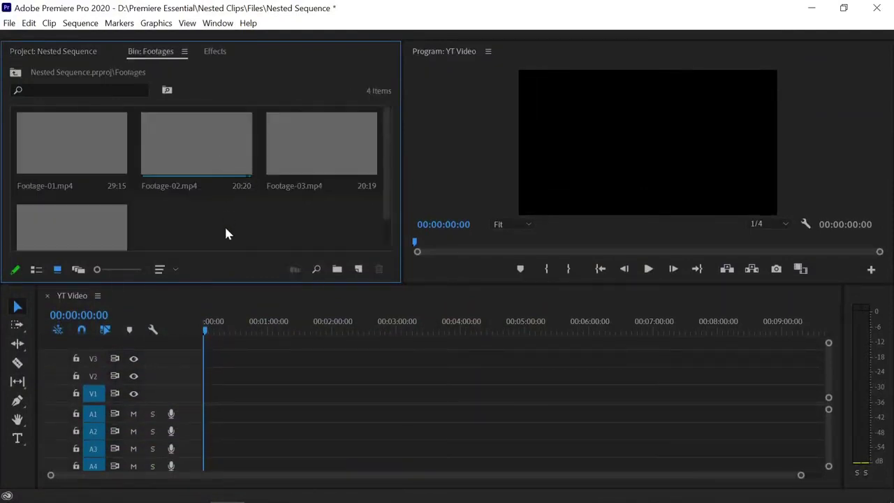
pyautogui.scroll(-1, 222, 216)
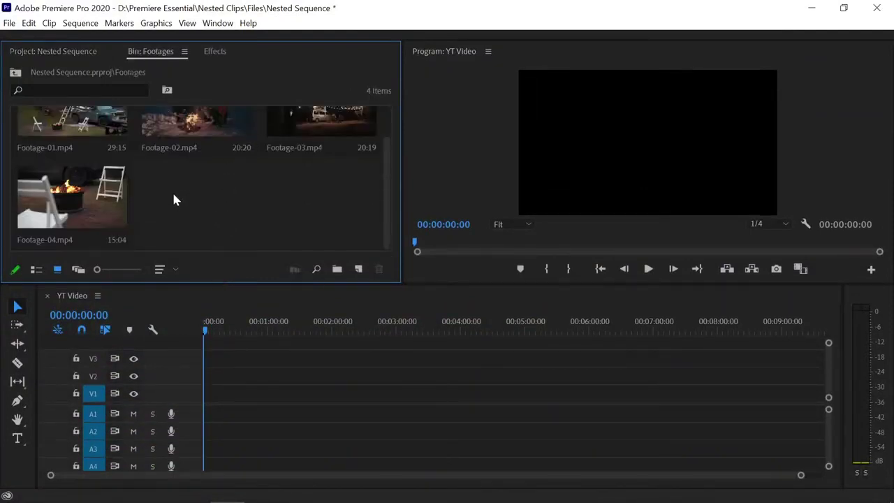
pyautogui.click(76, 130)
pyautogui.click(183, 143)
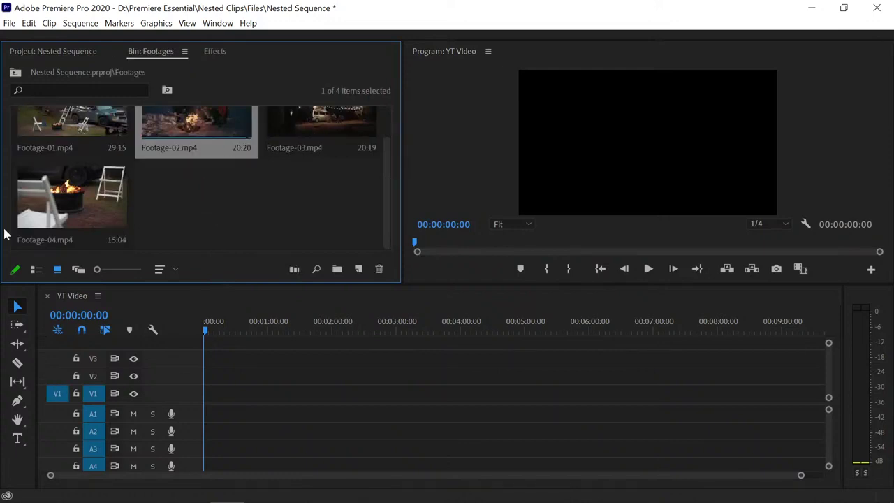
pyautogui.click(183, 209)
pyautogui.scroll(1, 219, 198)
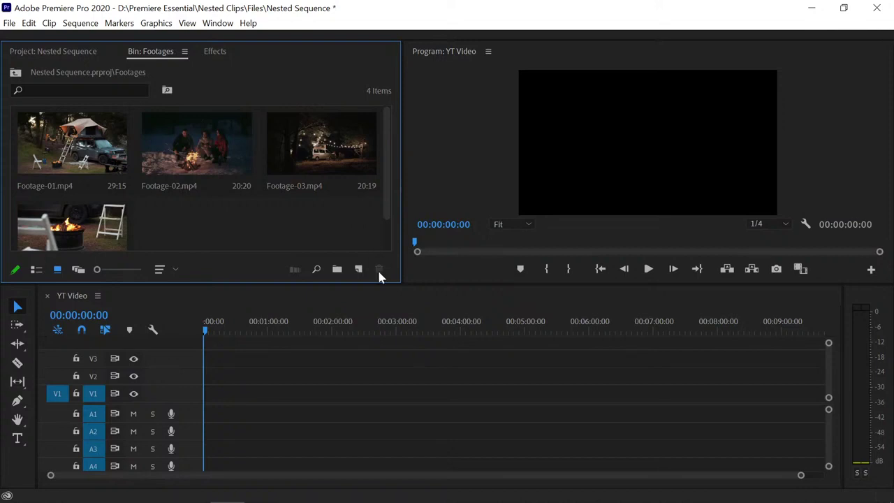
pyautogui.moveTo(352, 284); pyautogui.dragTo(351, 317)
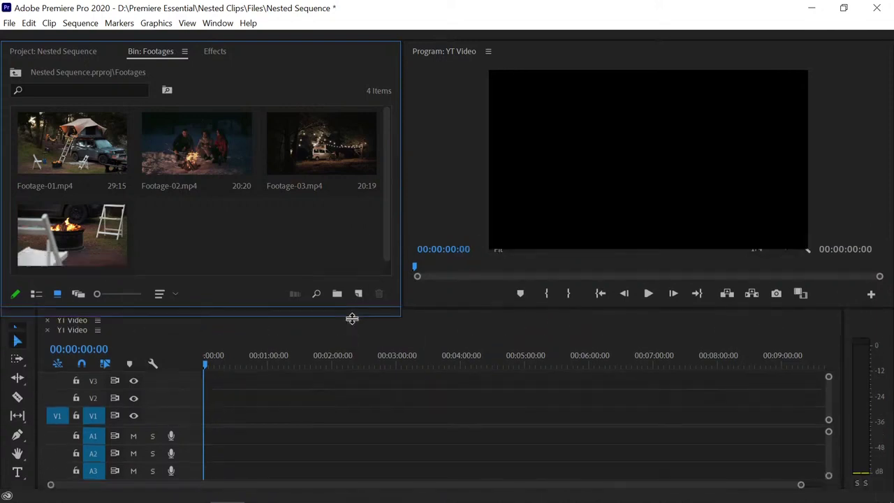
# - Place all four footage clips on track V1 of the YT Video sequence at about 00:02:03, keeping the existing sequence settings
pyautogui.click(75, 165)
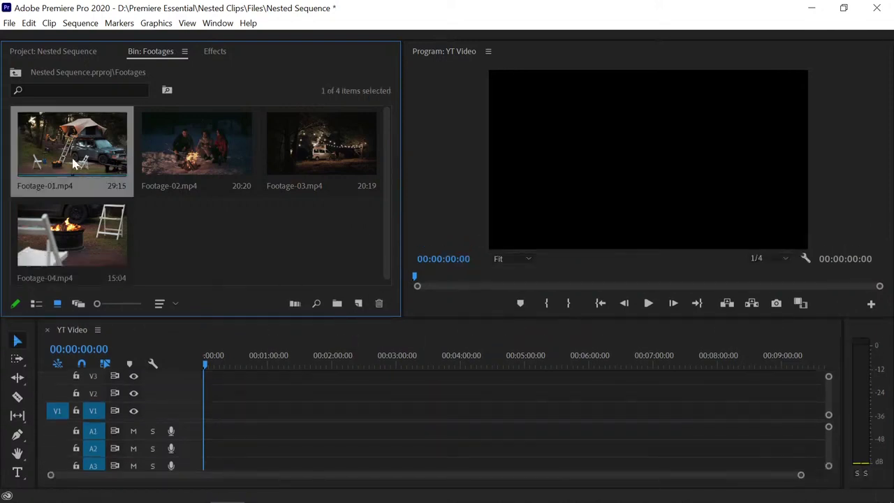
pyautogui.keyDown('ctrl'); pyautogui.click(194, 168); pyautogui.keyUp('ctrl')
pyautogui.keyDown('ctrl'); pyautogui.click(306, 158); pyautogui.keyUp('ctrl')
pyautogui.keyDown('ctrl'); pyautogui.click(103, 233); pyautogui.keyUp('ctrl')
pyautogui.moveTo(96, 172); pyautogui.dragTo(380, 419)
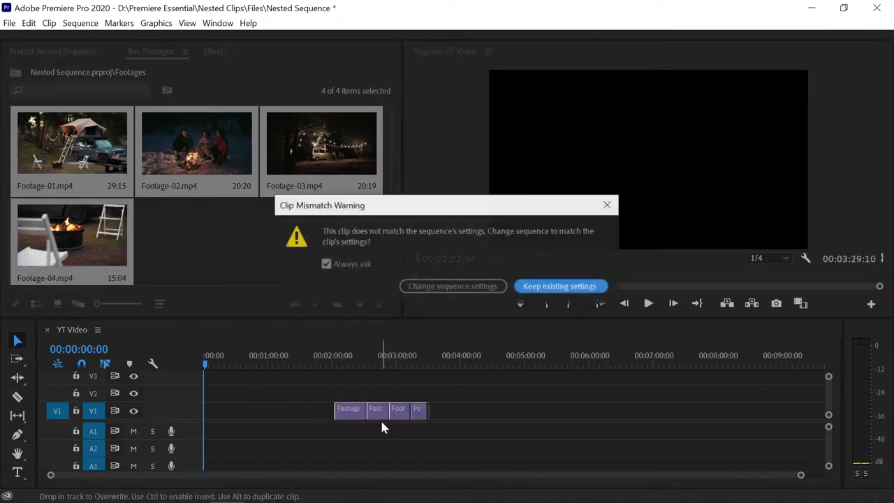
pyautogui.click(561, 287)
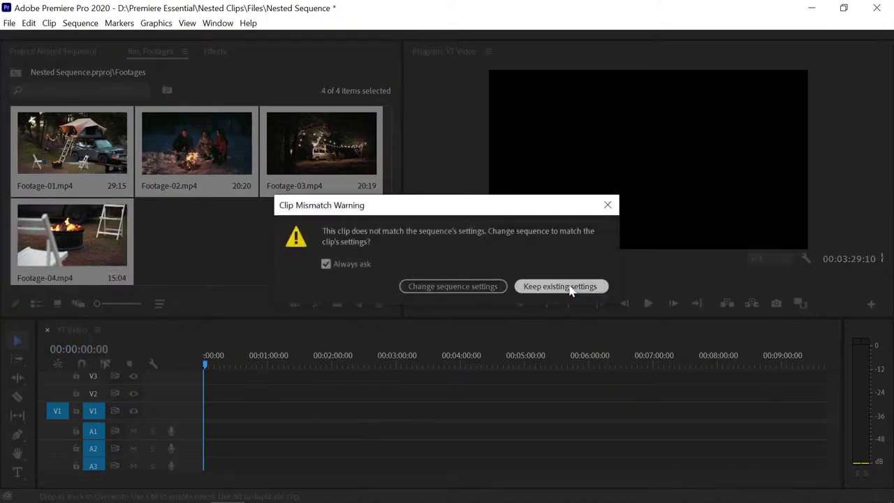
# - Show the Effect Controls for the Footage-01 clip in the timeline and set its Scale to 50
pyautogui.scroll(-3, 724, 481)
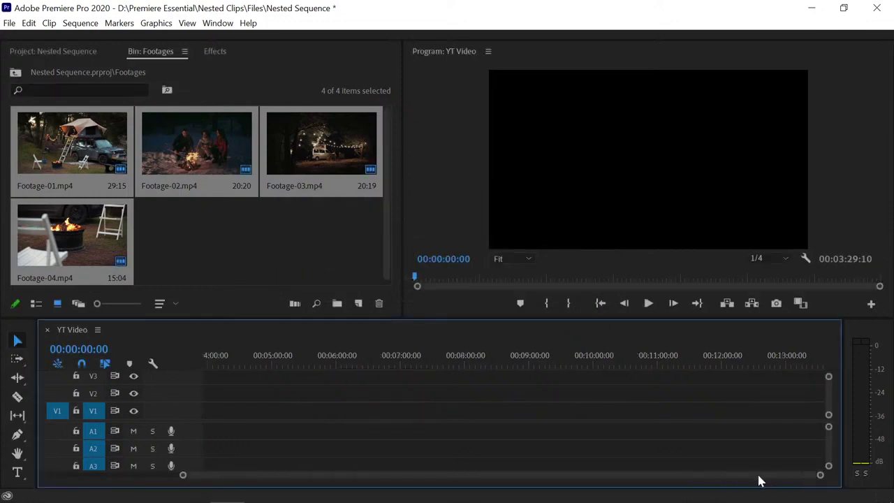
pyautogui.scroll(3, 759, 479)
pyautogui.moveTo(688, 477); pyautogui.dragTo(629, 468)
pyautogui.click(487, 367)
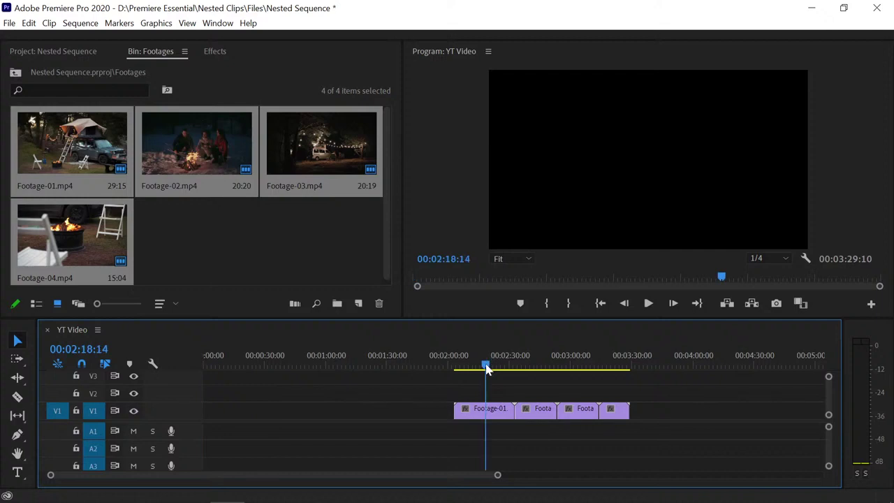
pyautogui.click(495, 368)
pyautogui.click(494, 412)
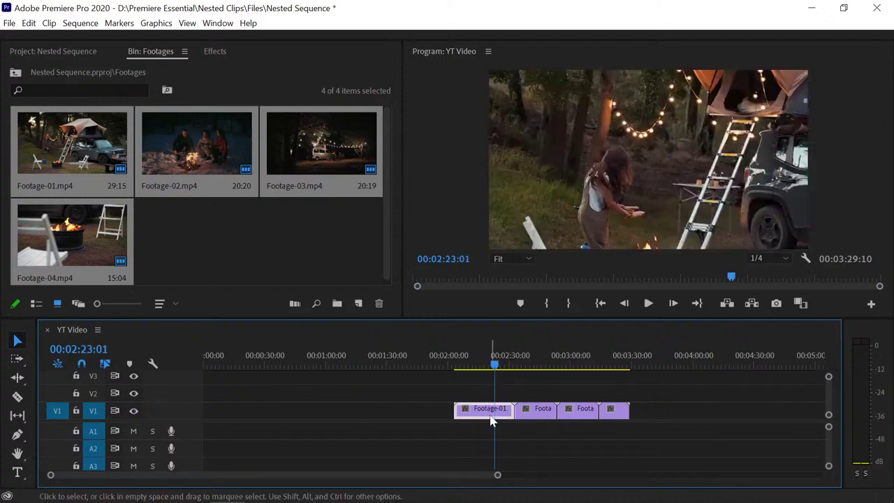
pyautogui.click(219, 24)
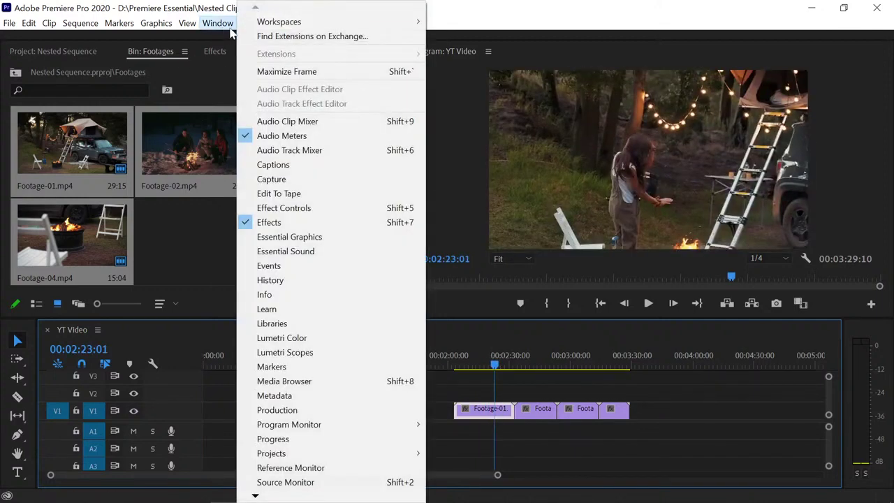
pyautogui.click(296, 208)
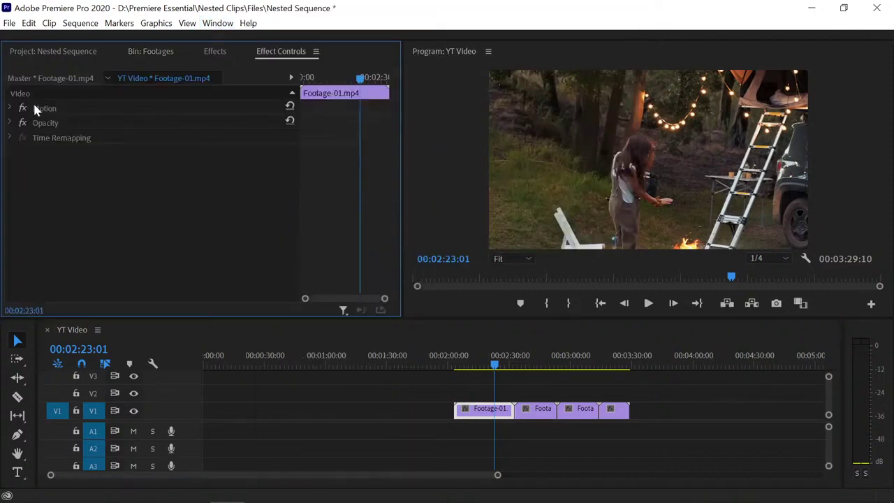
pyautogui.click(11, 109)
pyautogui.click(166, 136)
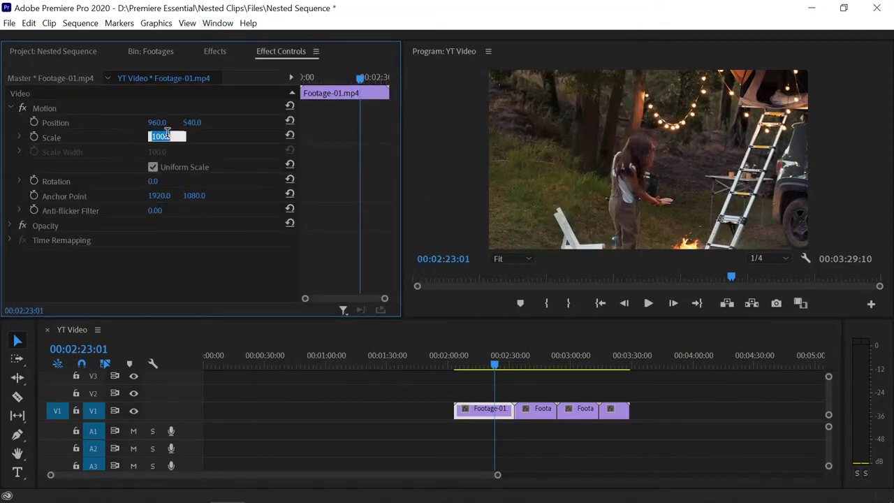
pyautogui.write('50')
pyautogui.press('Return')
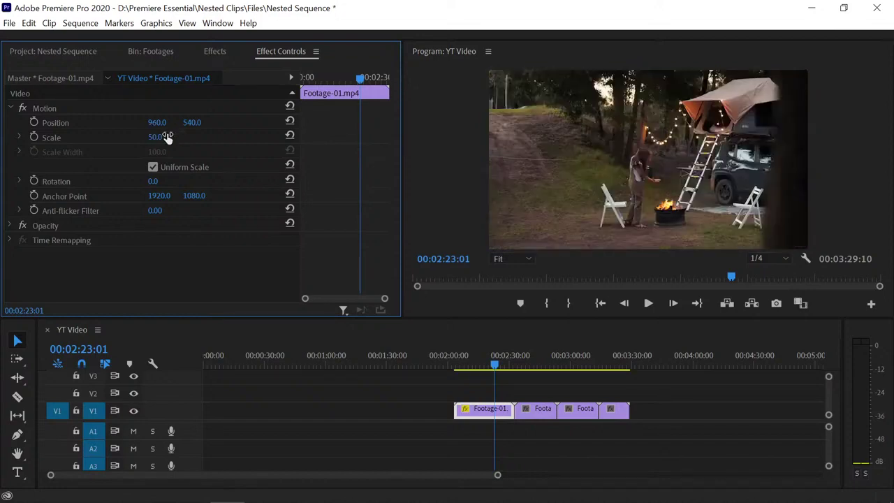
# - Set the Scale of the Footage-03 clip in the timeline to 50
pyautogui.click(535, 409)
pyautogui.click(536, 366)
pyautogui.moveTo(538, 373); pyautogui.dragTo(568, 370)
pyautogui.click(577, 409)
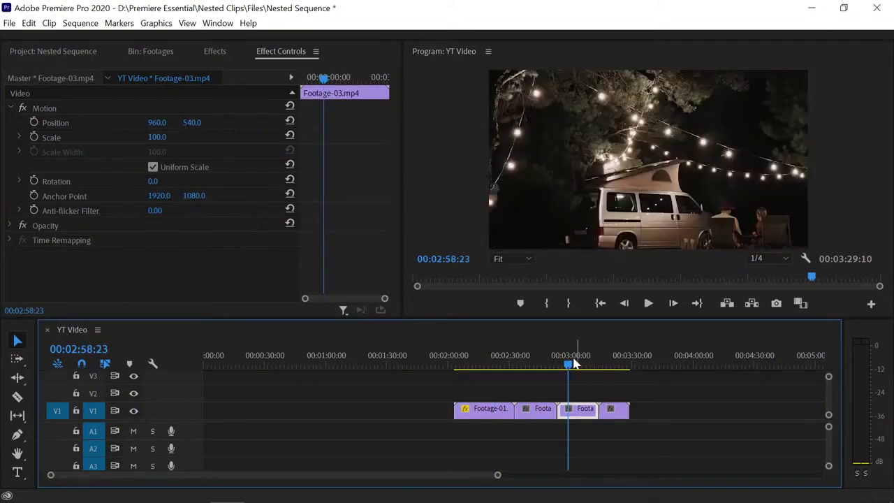
pyautogui.click(162, 136)
pyautogui.write('50')
pyautogui.press('Return')
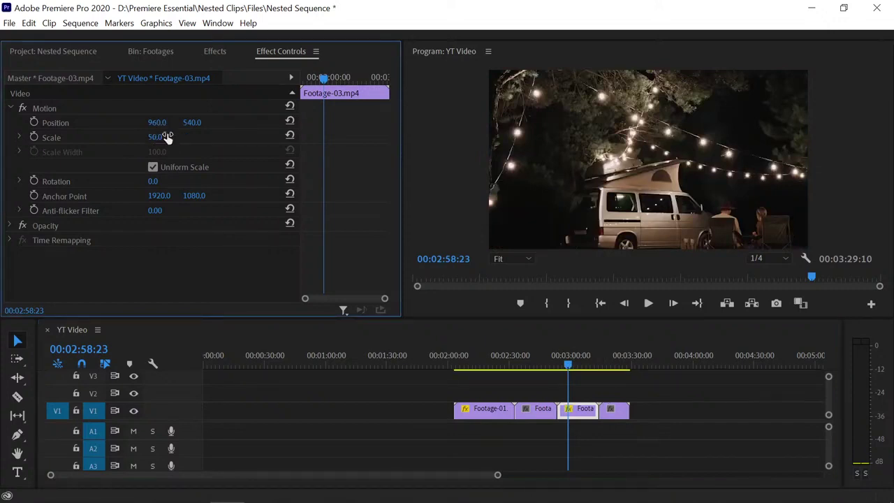
# - Set the Scale of the Footage-04 clip at the end of the timeline to 50
pyautogui.click(613, 362)
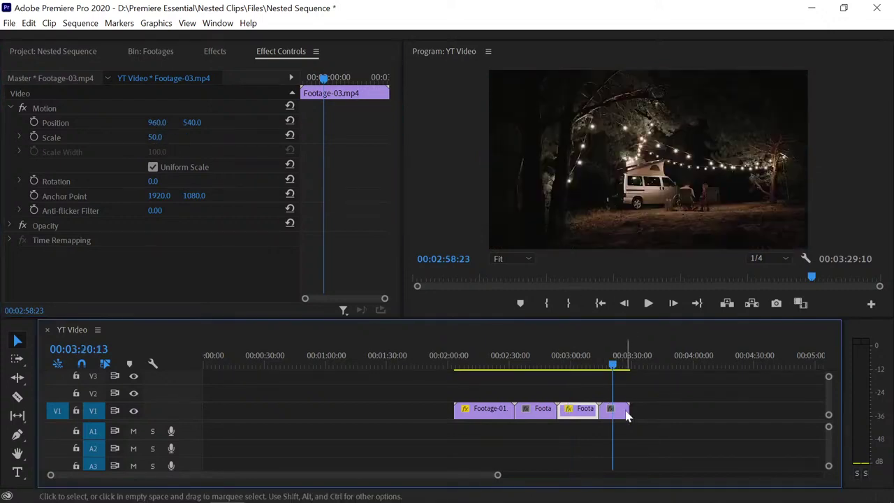
pyautogui.click(626, 412)
pyautogui.click(157, 137)
pyautogui.write('50')
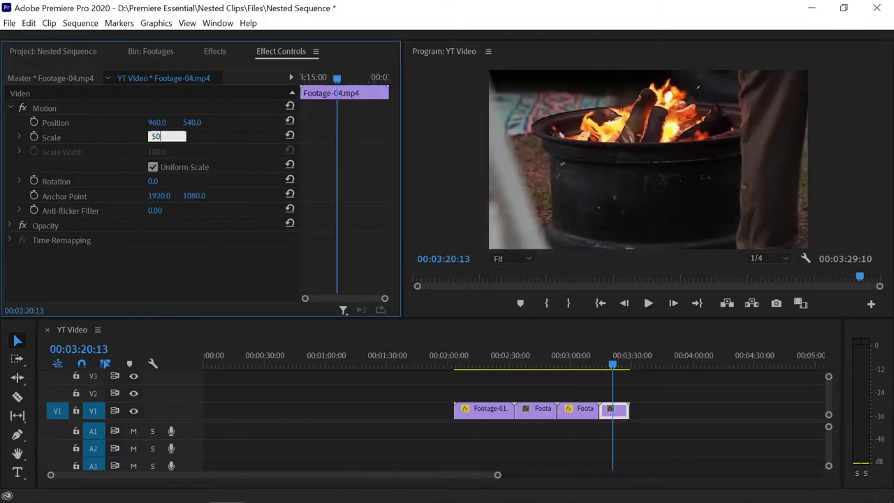
pyautogui.press('Return')
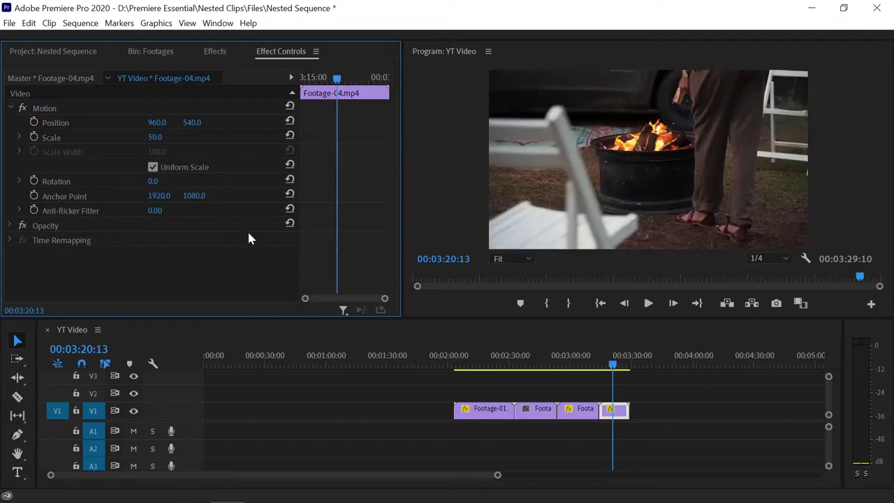
# - Try a Scale of 50 on the Footage-02 clip and undo the change
pyautogui.click(518, 365)
pyautogui.click(537, 410)
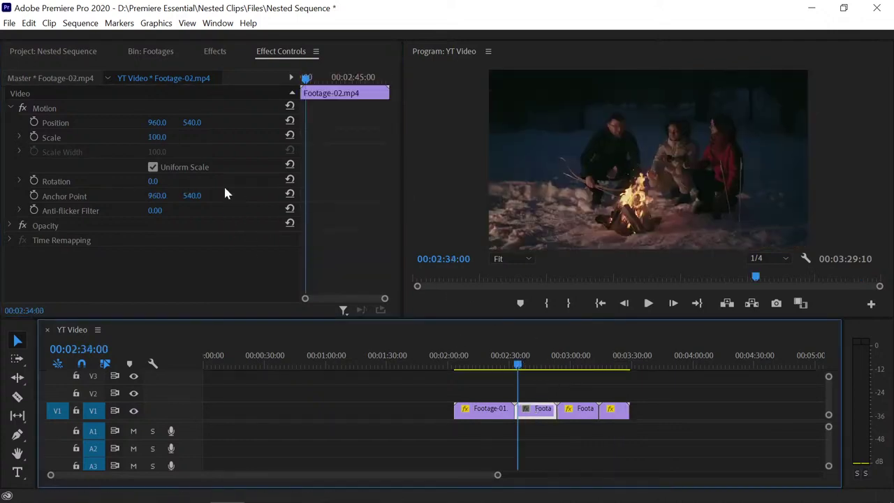
pyautogui.click(157, 137)
pyautogui.write('50')
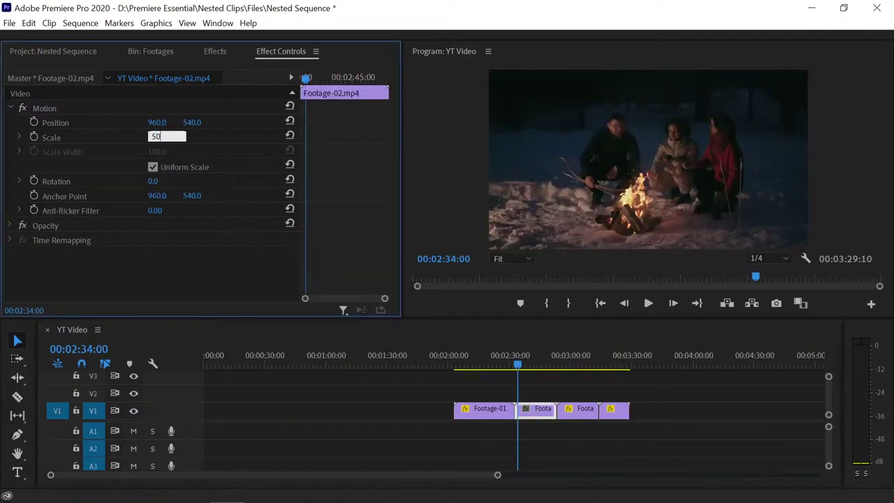
pyautogui.press('Return')
pyautogui.hotkey('ctrl', 'z')
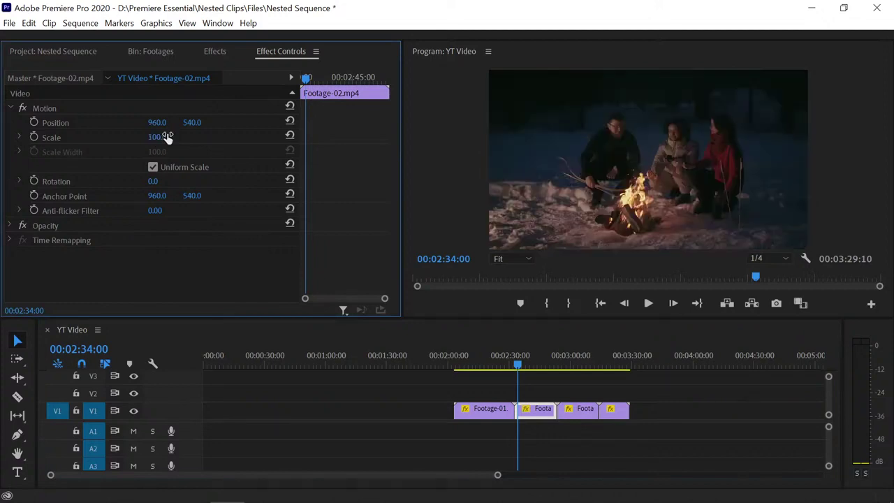
# - Move the playhead to 00:02:14:12 over Footage-01, return to the Footages bin and give the timeline more height
pyautogui.click(479, 365)
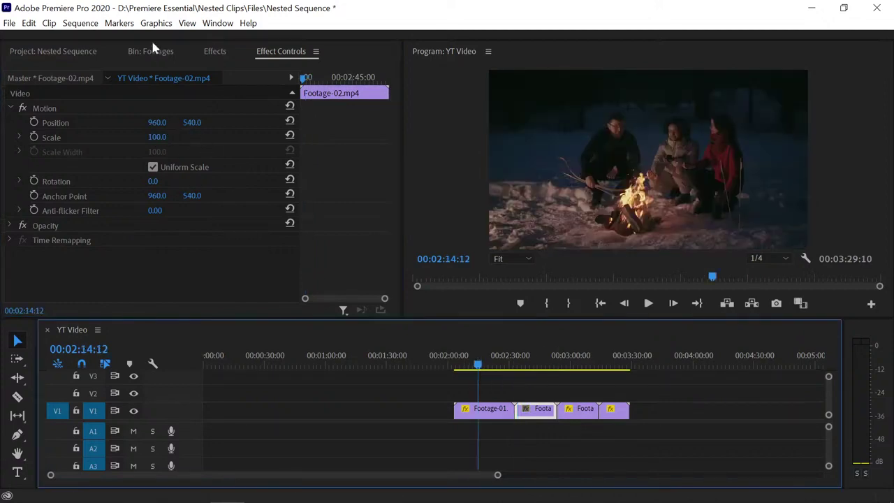
pyautogui.click(145, 57)
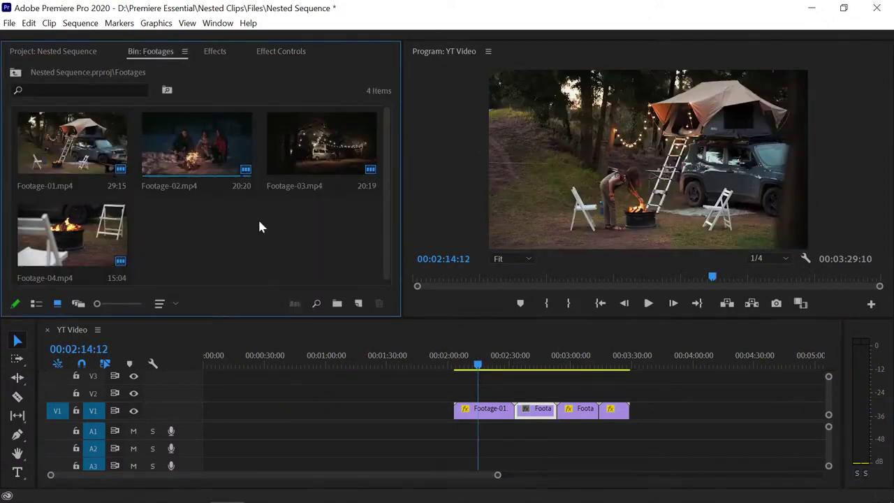
pyautogui.click(503, 476)
pyautogui.moveTo(502, 482); pyautogui.dragTo(324, 473)
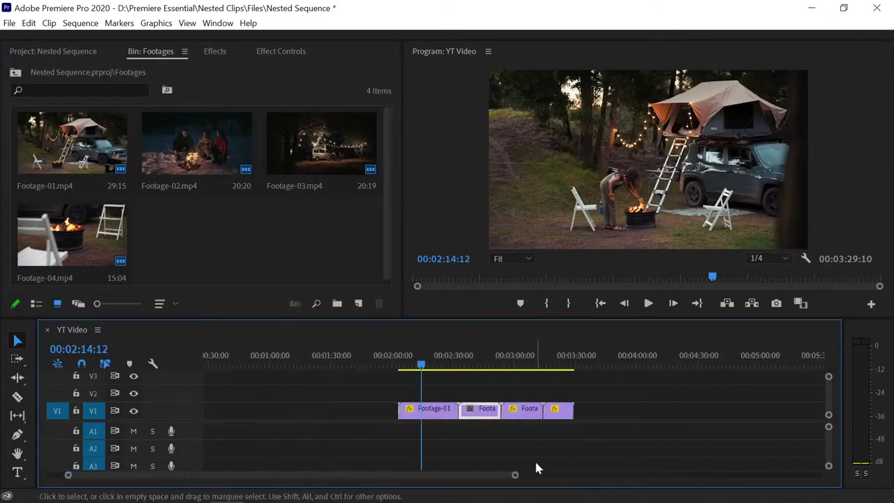
pyautogui.moveTo(450, 327); pyautogui.dragTo(451, 300)
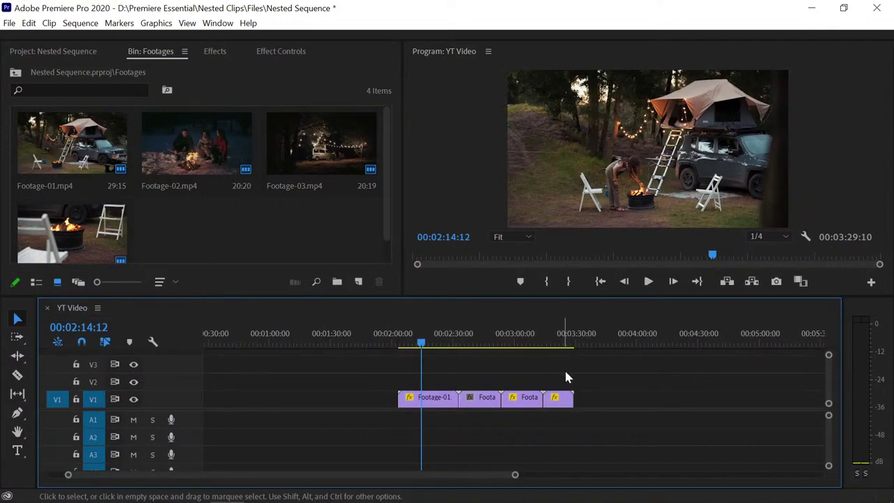
# - Nest the four timeline clips into a sequence named Demo Nested Seq and scrub through it to 00:02:59:04
pyautogui.moveTo(587, 378); pyautogui.dragTo(385, 402)
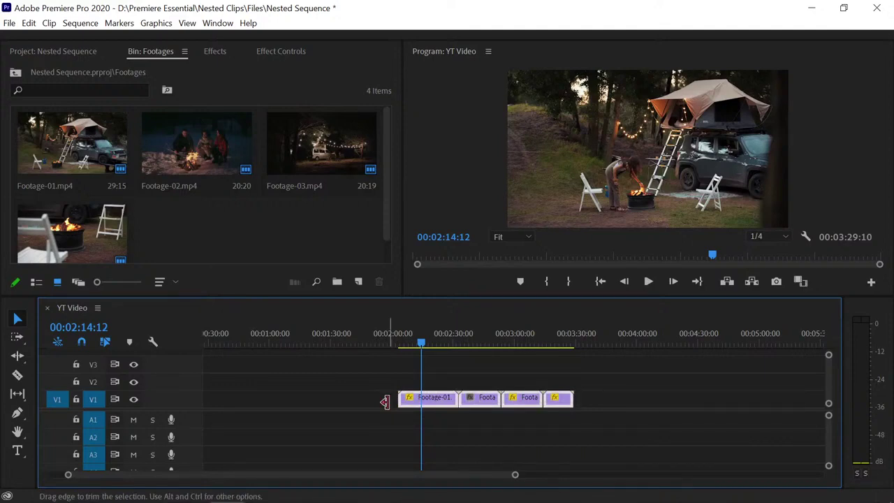
pyautogui.rightClick(437, 404)
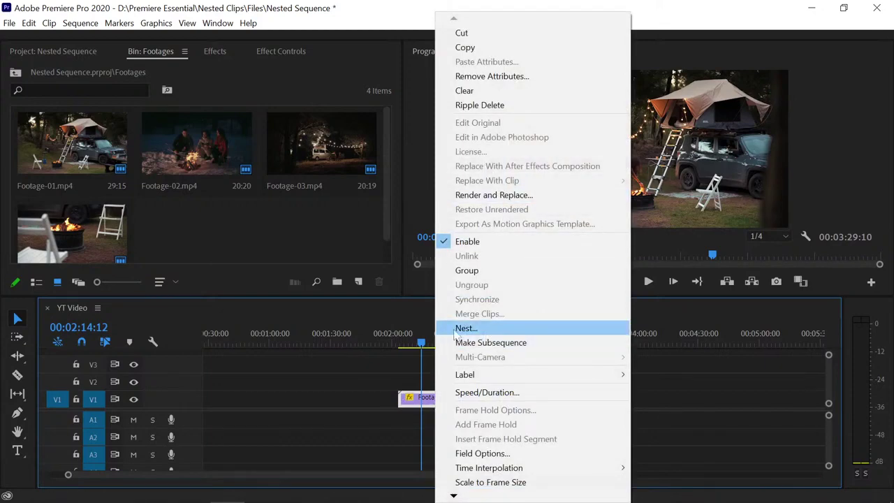
pyautogui.click(465, 330)
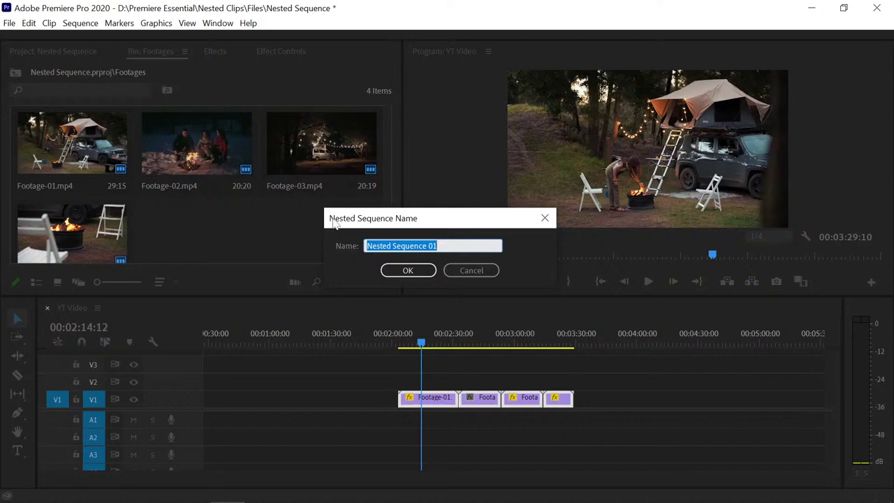
pyautogui.moveTo(453, 246); pyautogui.dragTo(359, 245)
pyautogui.write('De')
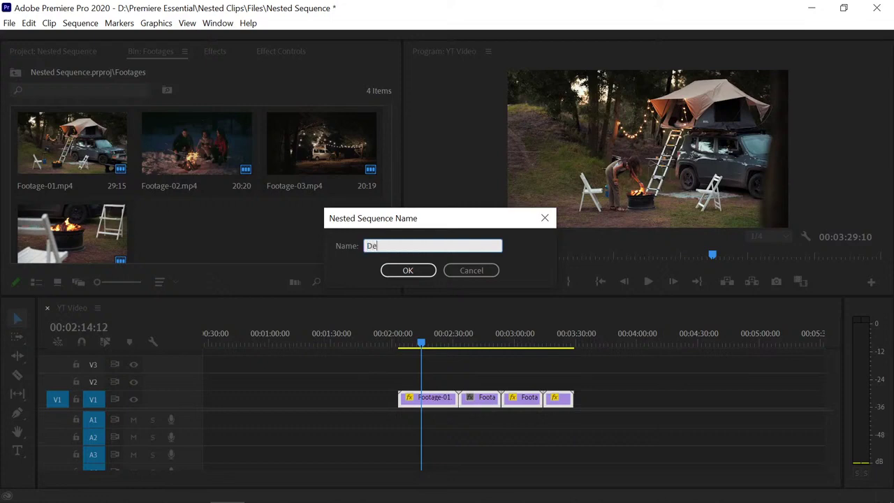
pyautogui.write('mo Nested Seq')
pyautogui.click(407, 271)
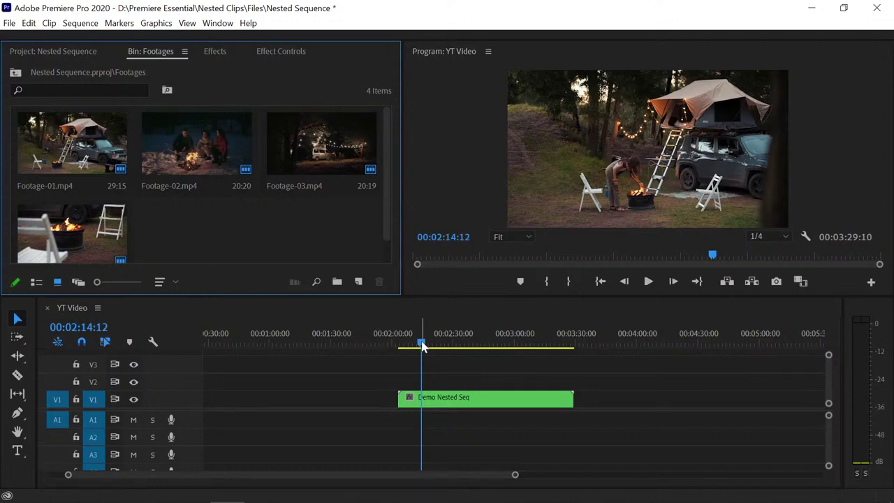
pyautogui.moveTo(423, 346); pyautogui.dragTo(513, 344)
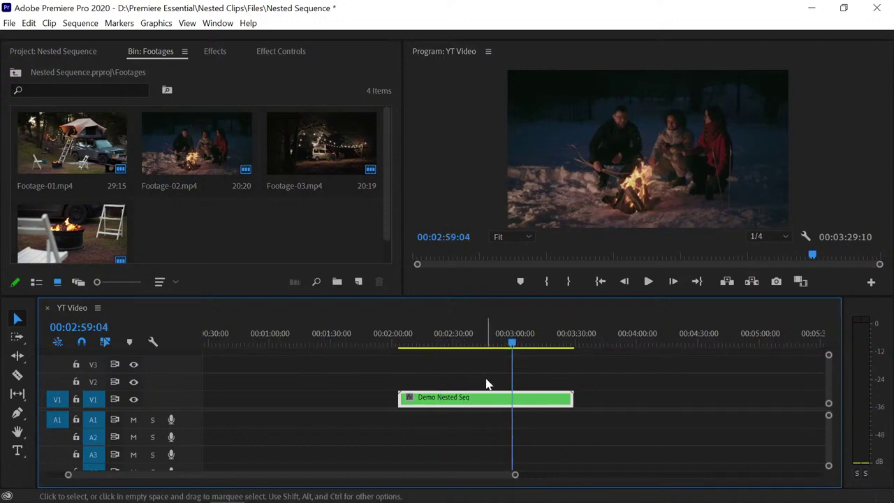
# - Browse the Video Effects categories, including the Distort effects, for an effect to use on the nested sequence
pyautogui.click(213, 52)
pyautogui.click(11, 144)
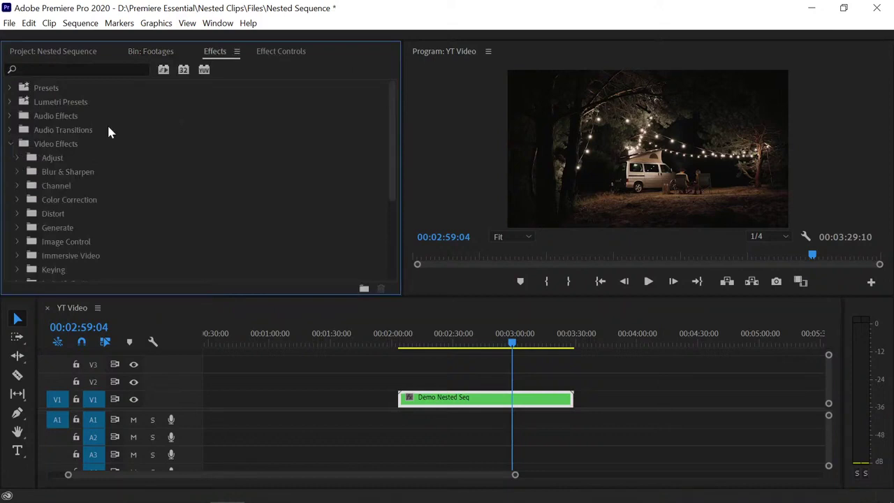
pyautogui.scroll(-2, 46, 176)
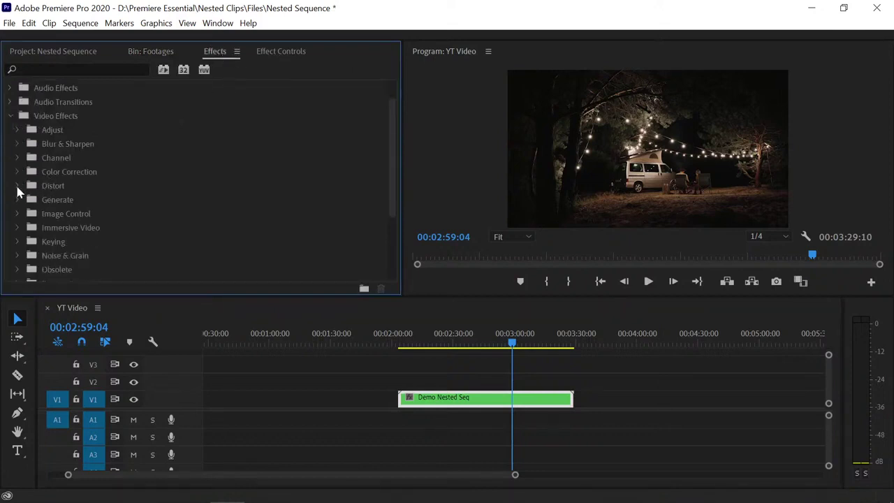
pyautogui.click(17, 186)
pyautogui.moveTo(40, 243); pyautogui.dragTo(105, 211)
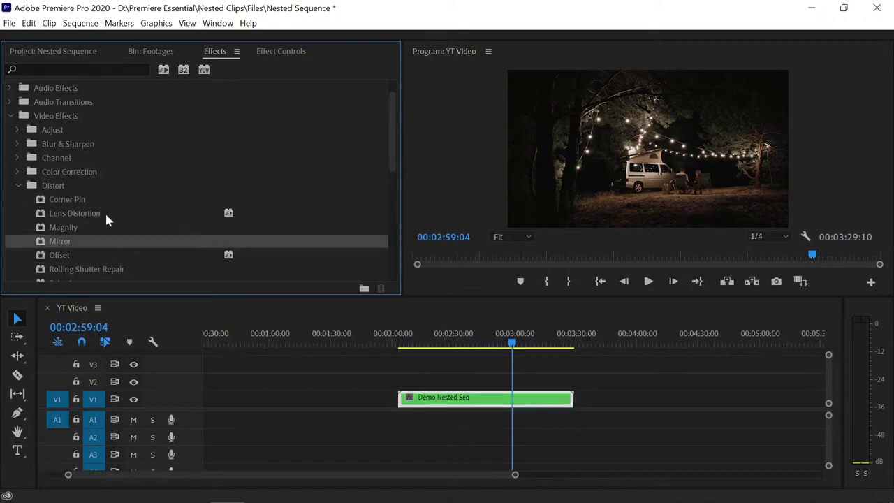
pyautogui.scroll(-2, 104, 209)
pyautogui.scroll(-2, 105, 217)
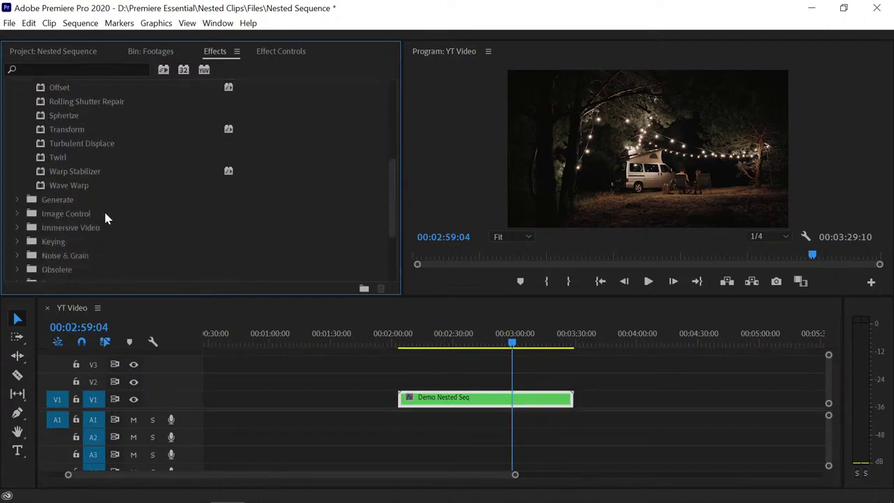
pyautogui.scroll(-1, 19, 219)
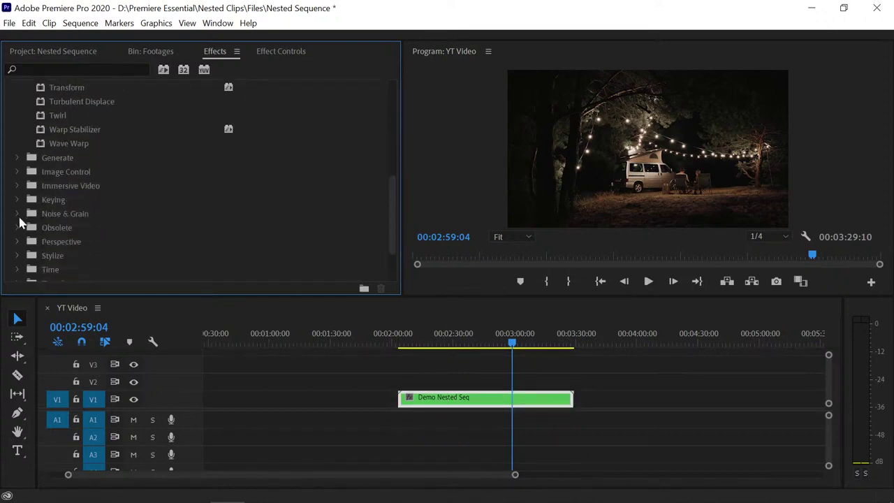
pyautogui.scroll(5, 19, 219)
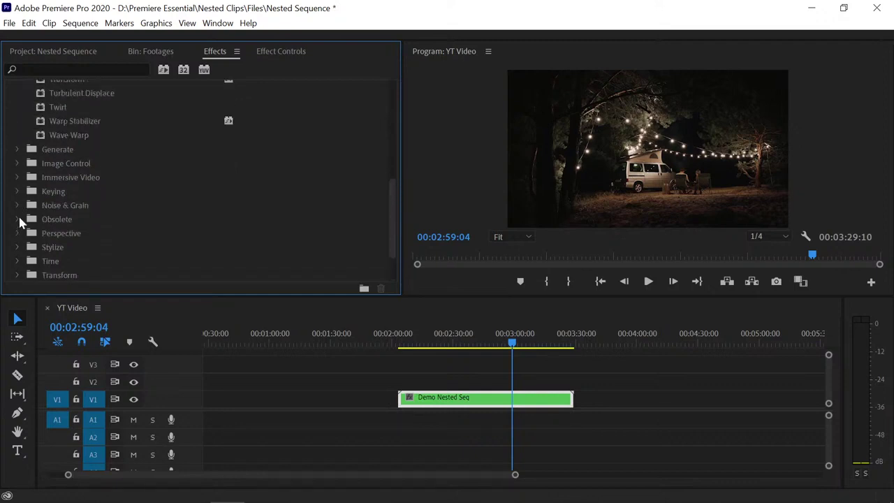
pyautogui.scroll(-1, 18, 214)
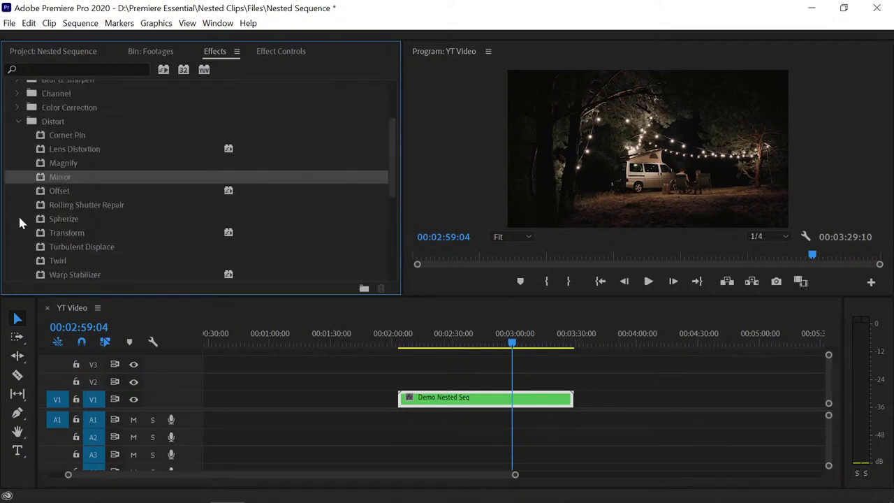
pyautogui.scroll(1, 20, 199)
# - Apply the Invert effect from the Channel category to the Demo Nested Seq clip on V1
pyautogui.click(18, 135)
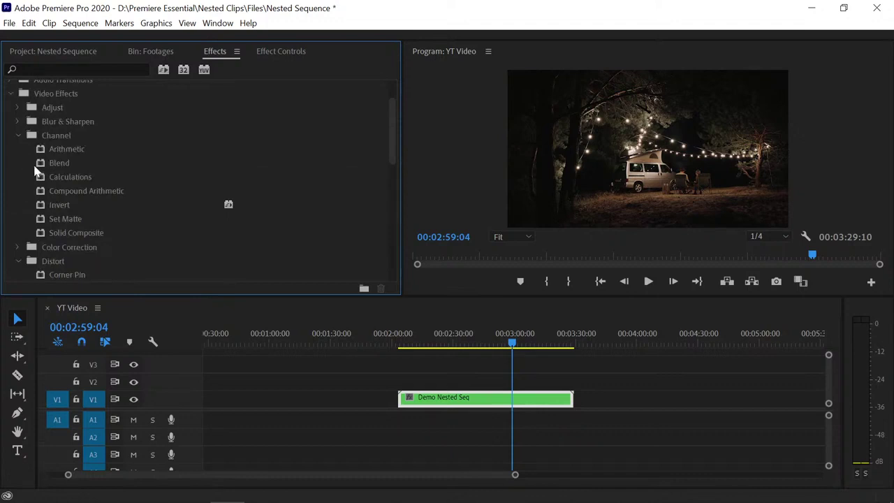
pyautogui.click(42, 210)
pyautogui.moveTo(42, 208); pyautogui.dragTo(489, 403)
# - Play and scrub through Demo Nested Seq to check the inverted footage, ending at 00:02:13:16
pyautogui.click(426, 343)
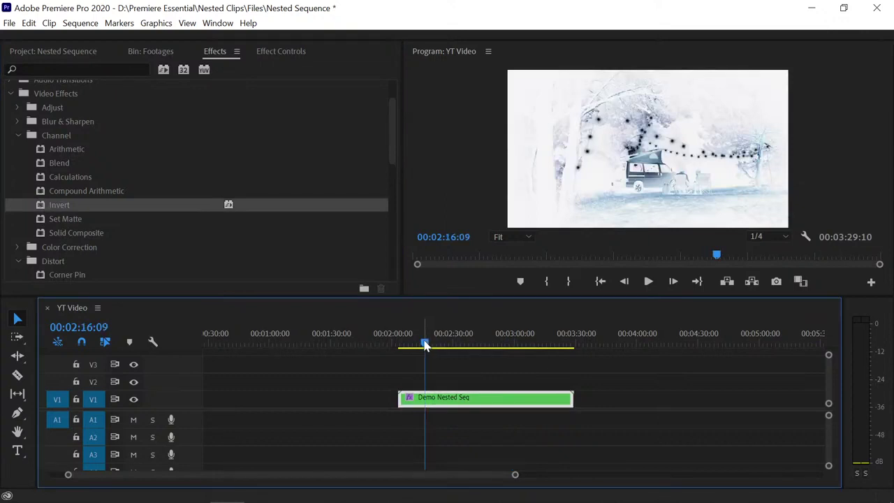
pyautogui.moveTo(425, 343); pyautogui.dragTo(420, 344)
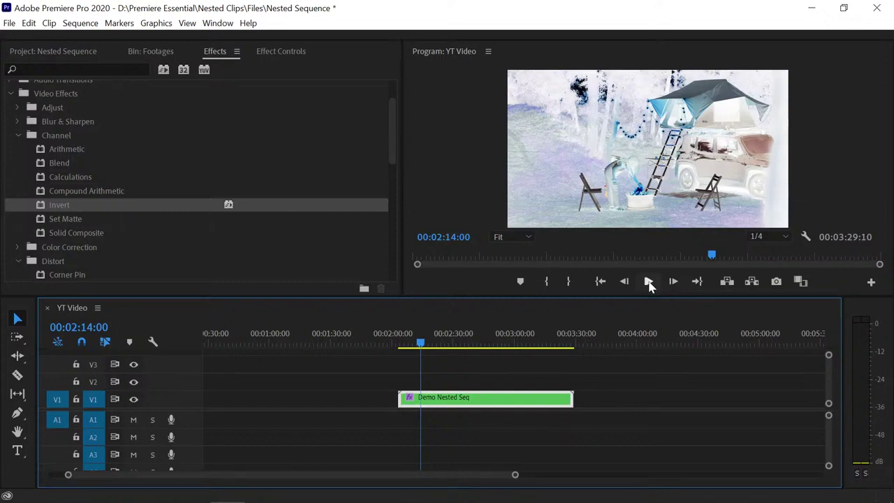
pyautogui.click(649, 281)
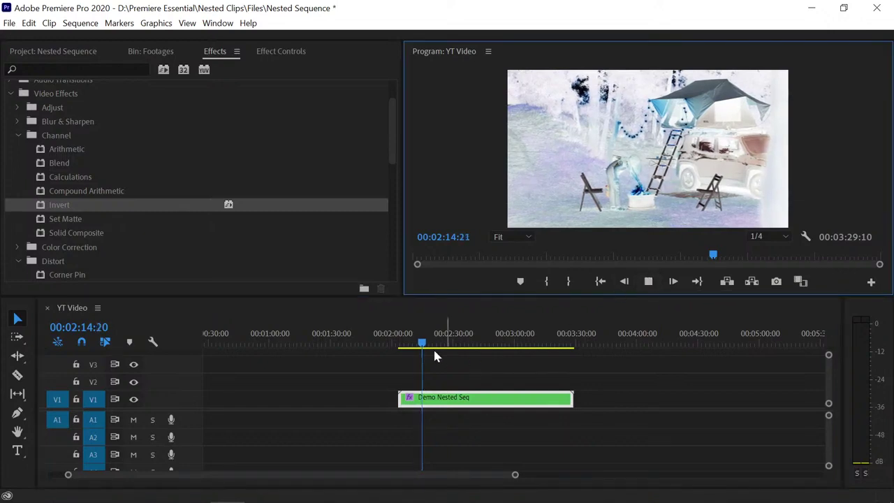
pyautogui.click(463, 343)
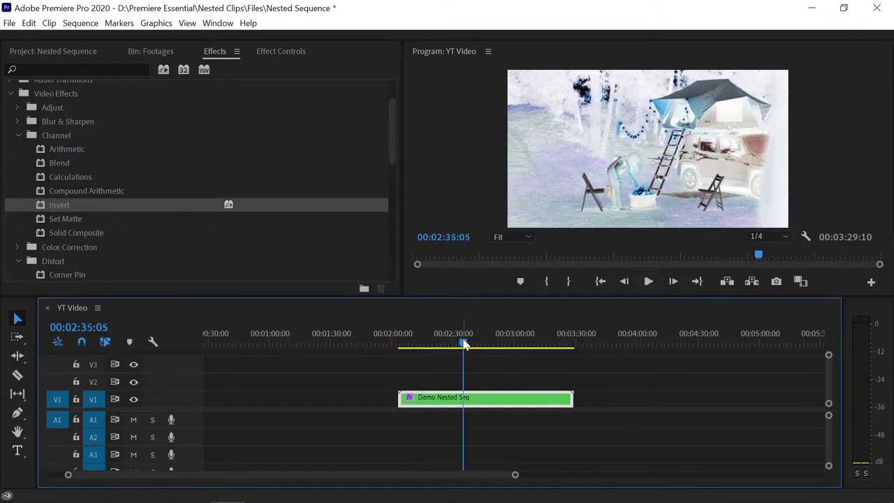
pyautogui.click(502, 345)
pyautogui.moveTo(502, 345); pyautogui.dragTo(419, 351)
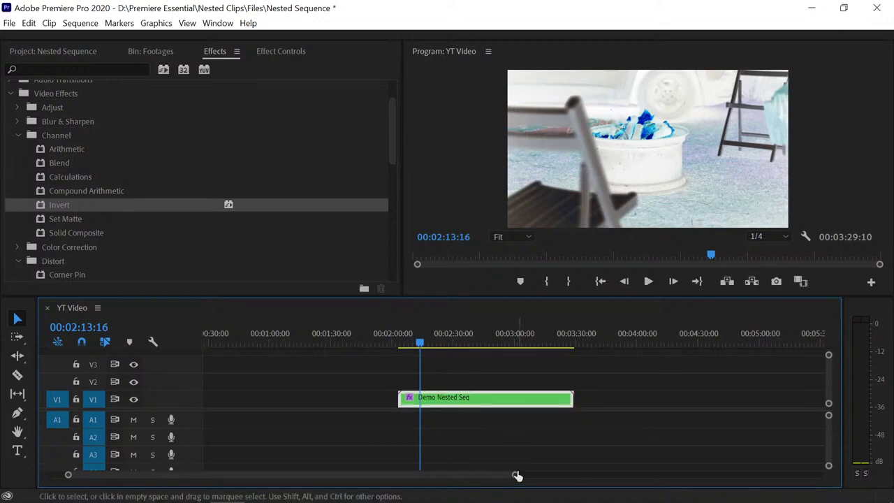
# - Move the Demo Nested Seq clip about 43 seconds later on V1 and place the playhead at 00:03:01:03
pyautogui.moveTo(515, 475); pyautogui.dragTo(591, 474)
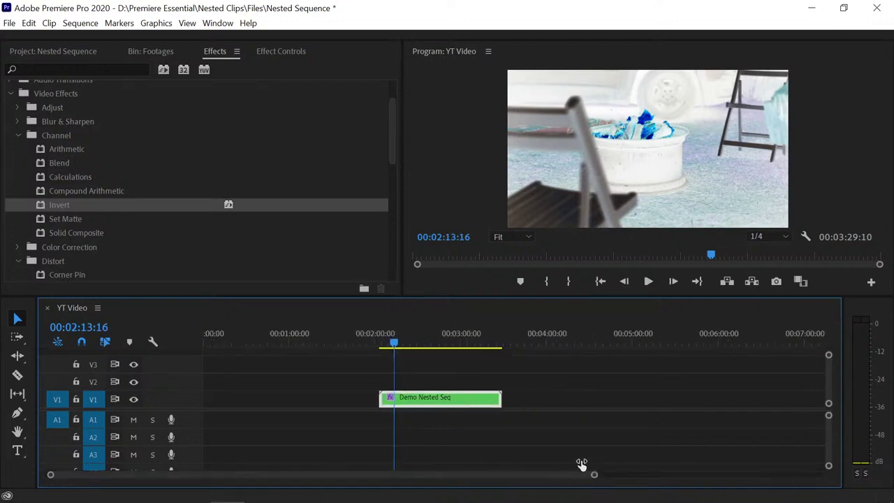
pyautogui.moveTo(421, 411); pyautogui.dragTo(484, 410)
pyautogui.click(463, 343)
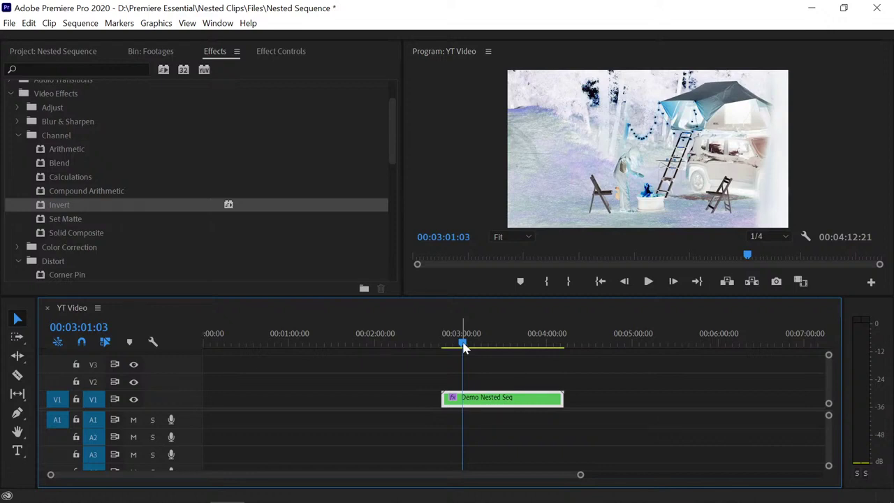
# - Create a sequence named New Setup in the project, using the ARRI 1080p 24 preset
pyautogui.click(54, 51)
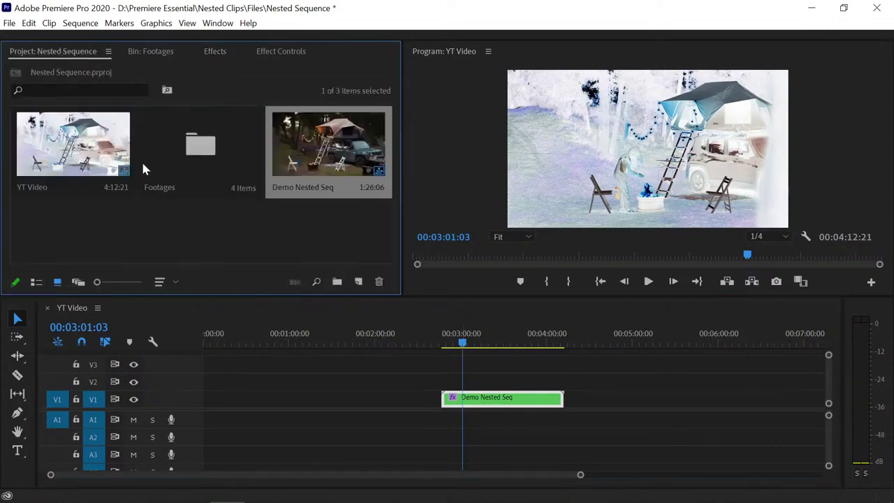
pyautogui.click(172, 228)
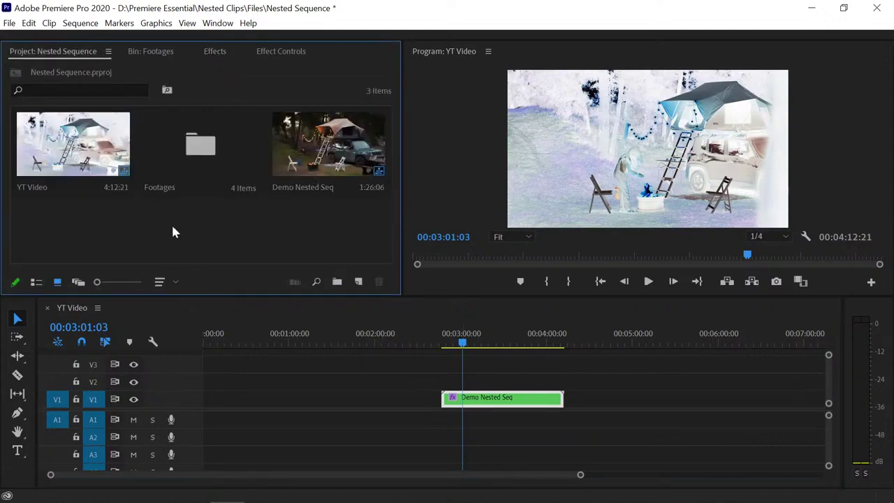
pyautogui.click(9, 23)
pyautogui.moveTo(167, 42)
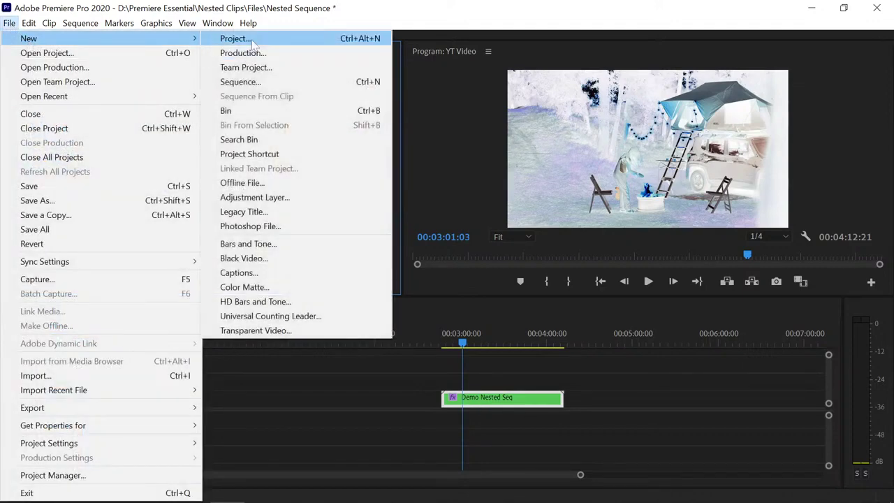
pyautogui.click(240, 82)
pyautogui.moveTo(312, 456); pyautogui.dragTo(266, 467)
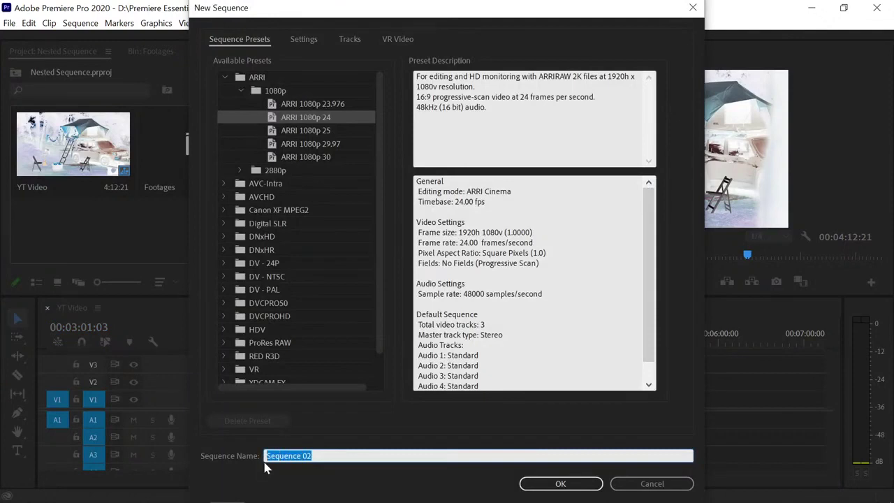
pyautogui.write('N')
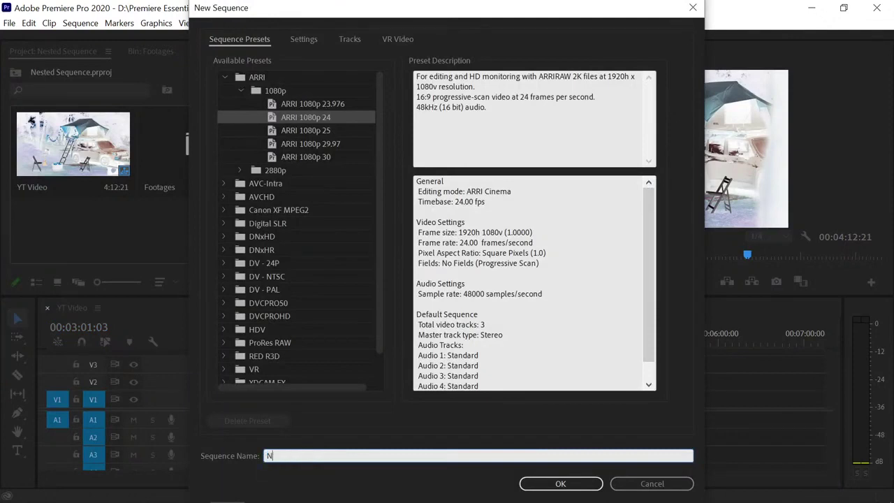
pyautogui.write('ew Setup')
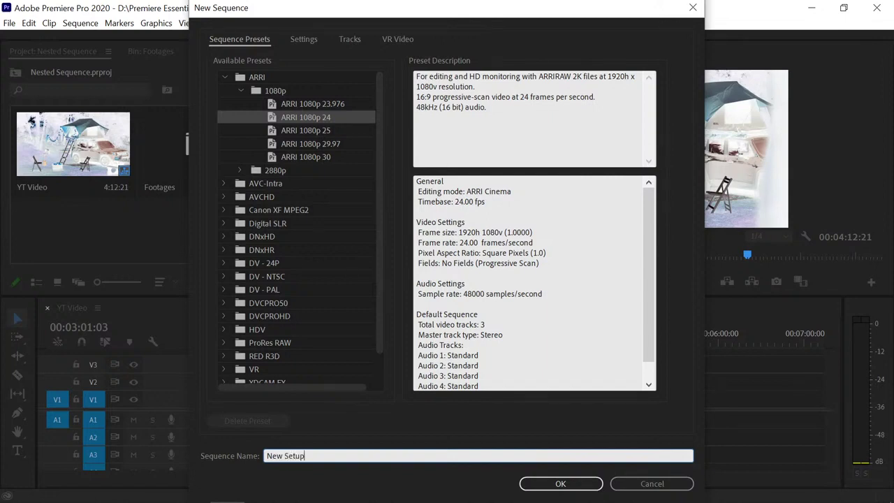
pyautogui.click(535, 485)
pyautogui.click(235, 239)
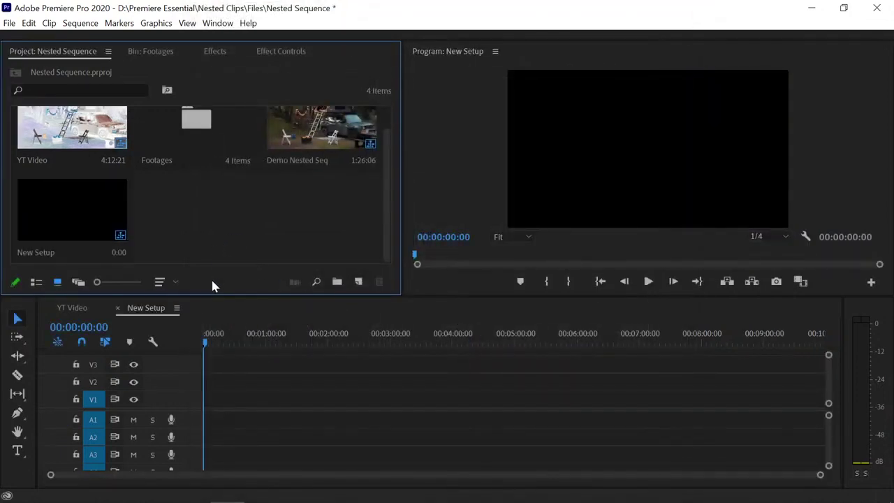
# - Rearrange the project items so that New Setup comes before Demo Nested Seq
pyautogui.scroll(1, 230, 238)
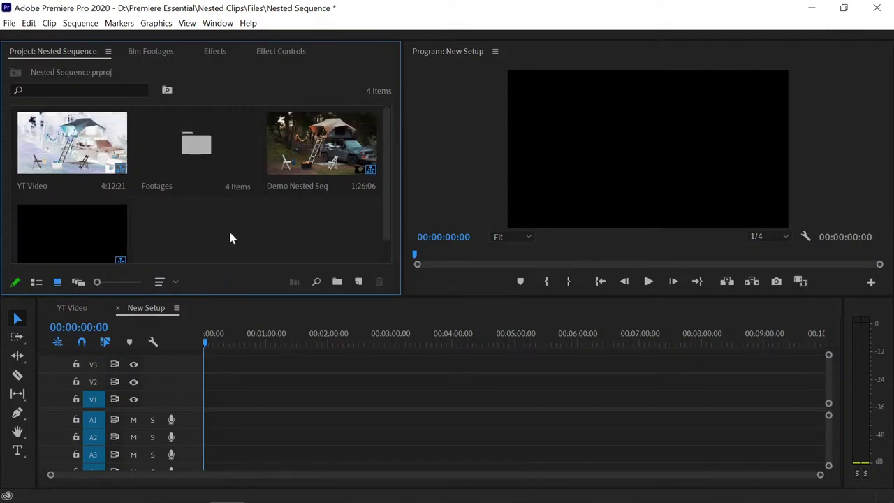
pyautogui.scroll(-1, 230, 222)
pyautogui.click(307, 143)
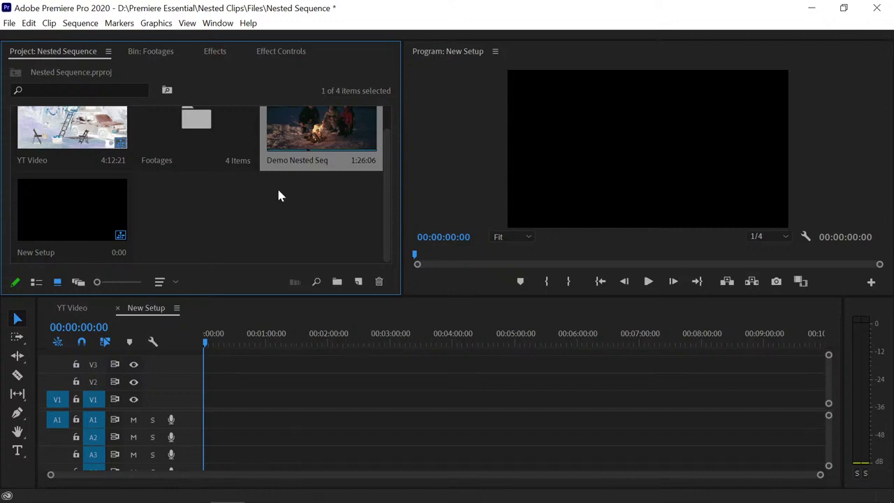
pyautogui.scroll(1, 277, 195)
pyautogui.moveTo(340, 247); pyautogui.dragTo(326, 151)
pyautogui.click(327, 150)
# - Place Demo Nested Seq on V1 and A1 of New Setup, starting at about 00:01:16:00, and move the playhead to 00:01:22:18
pyautogui.click(96, 230)
pyautogui.moveTo(96, 231); pyautogui.dragTo(291, 417)
pyautogui.click(289, 343)
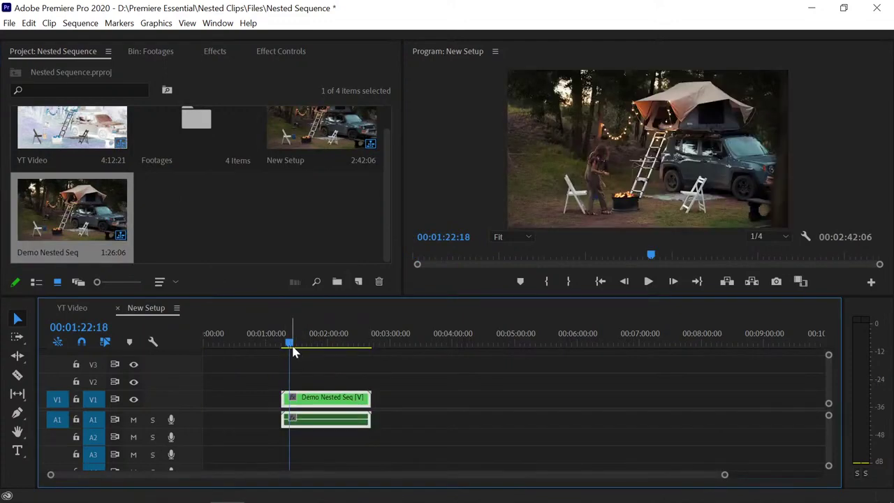
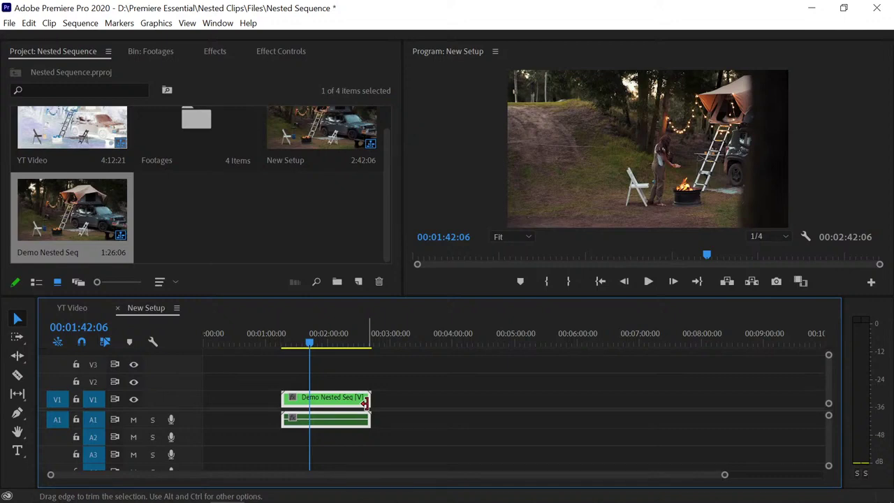
# - Place Demo Nested Seq as individual clips rather than a nest on V1 of New Setup, starting at about 00:03:44
pyautogui.click(281, 230)
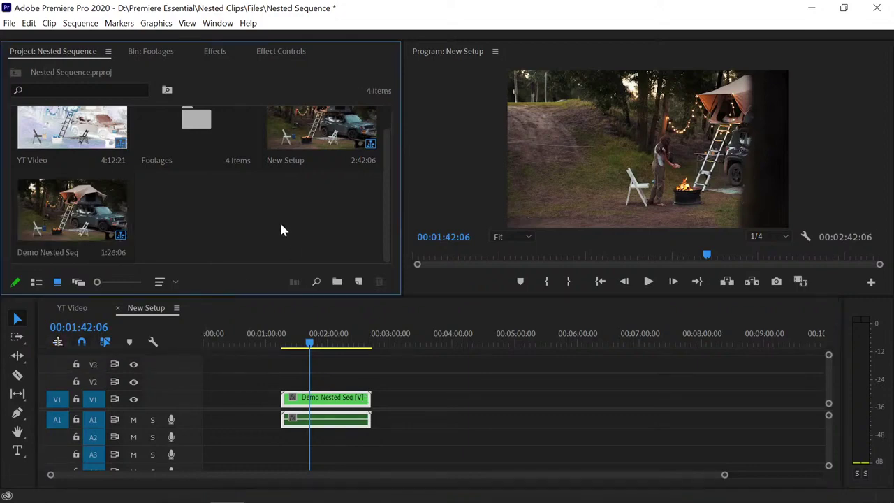
pyautogui.click(77, 204)
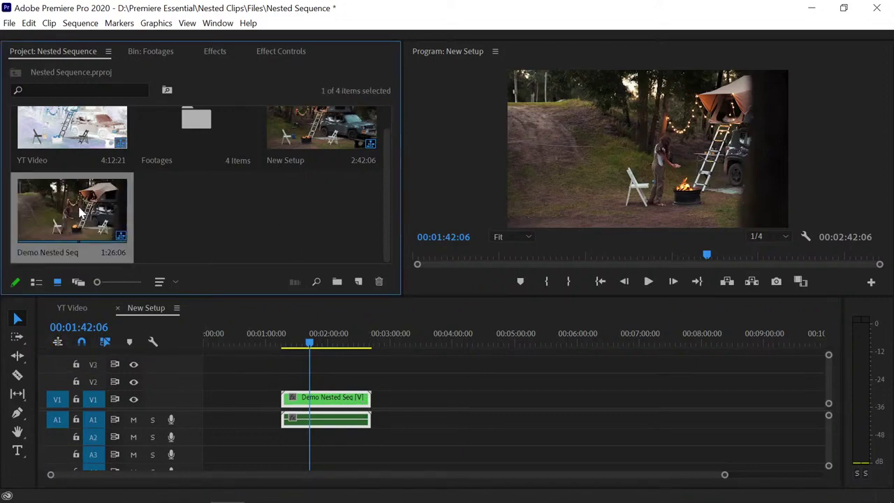
pyautogui.moveTo(78, 204); pyautogui.dragTo(484, 408)
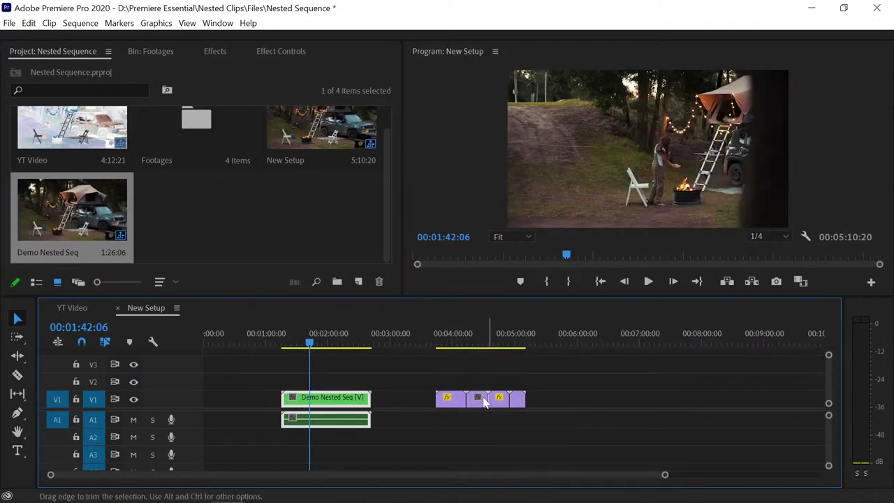
# - Play and scrub through the un-nested footage clips in New Setup up to 00:04:10:05
pyautogui.click(449, 349)
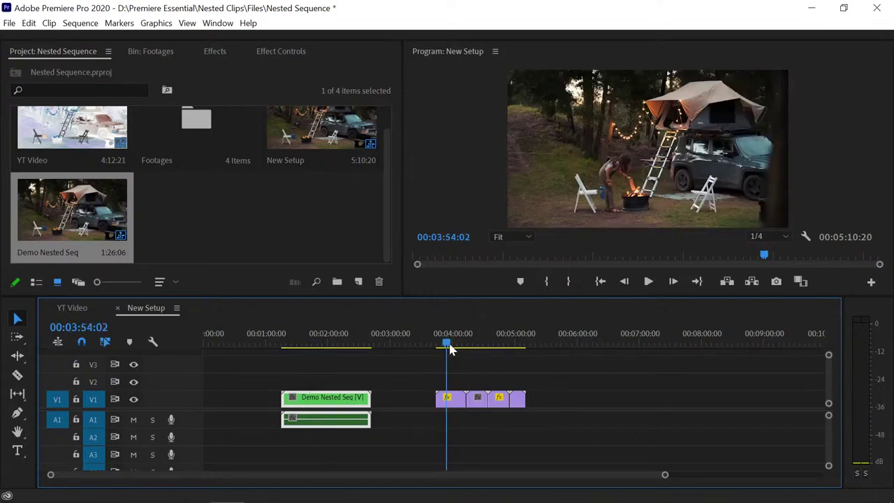
pyautogui.press('l')
pyautogui.press('l')
pyautogui.press('l')
pyautogui.click(462, 344)
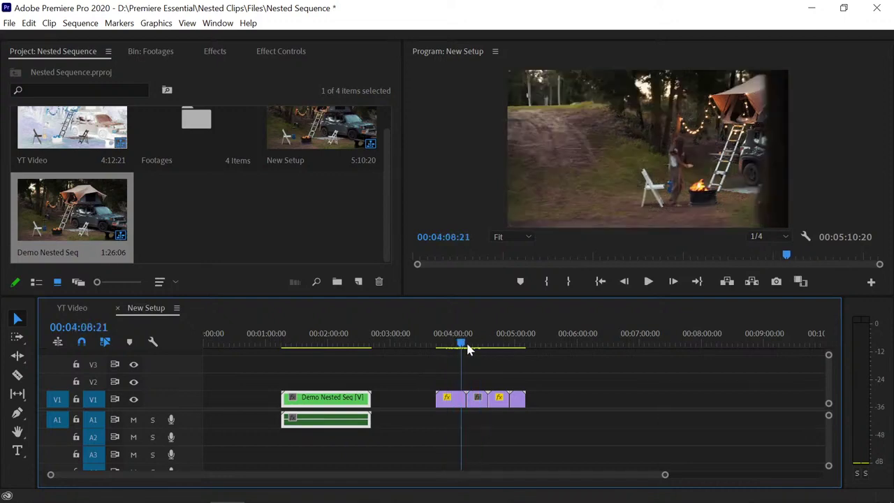
pyautogui.scroll(3, 605, 474)
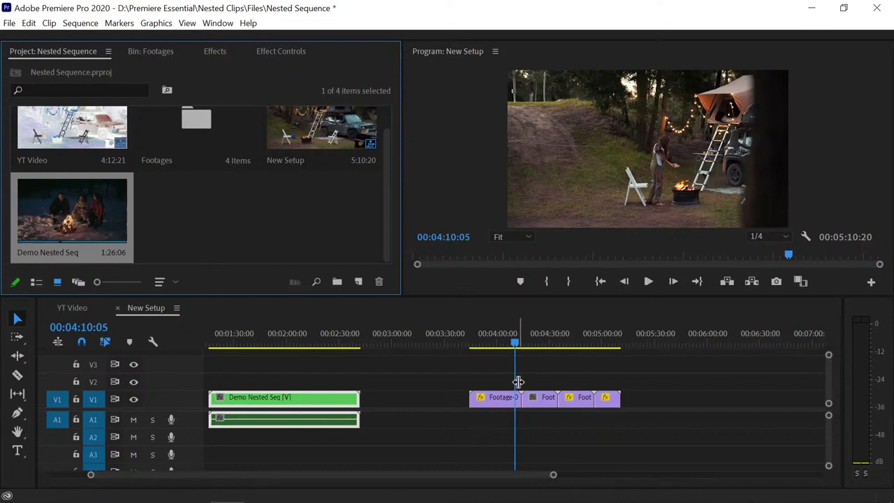
pyautogui.click(506, 377)
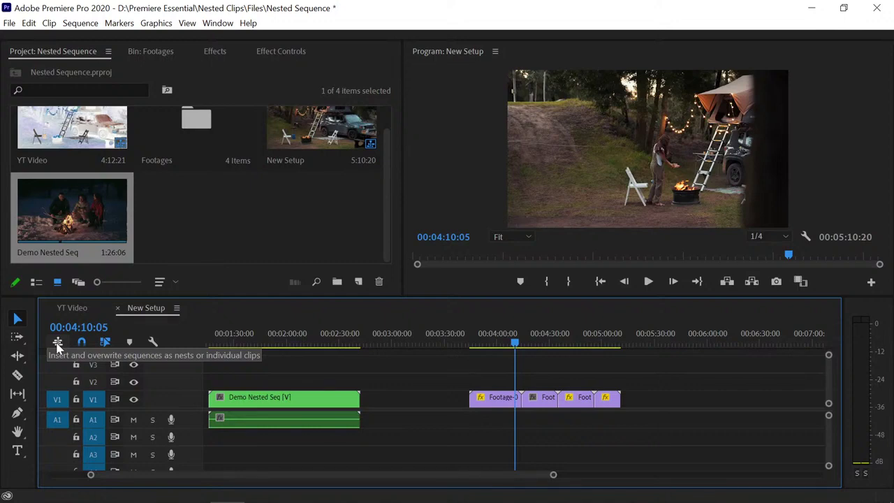
# - Move the playhead to 00:03:59:11 and place Demo Nested Seq again as individual clips on V1, starting at about 00:05:24
pyautogui.moveTo(515, 352); pyautogui.dragTo(497, 347)
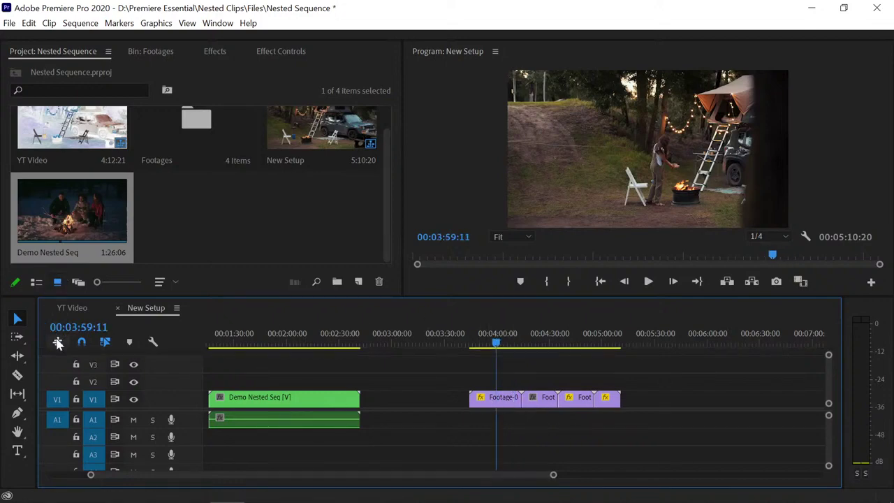
pyautogui.click(58, 343)
pyautogui.moveTo(81, 222); pyautogui.dragTo(726, 410)
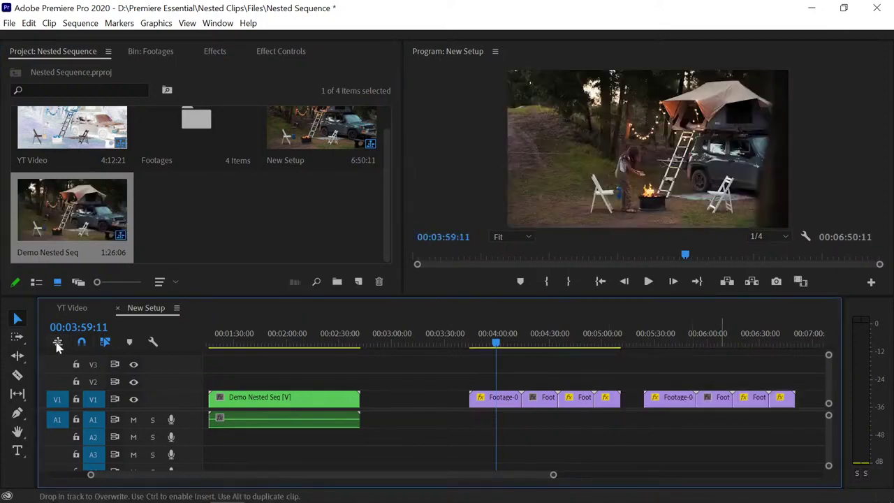
# - Enable inserting sequences as nests, place Demo Nested Seq on V2 and A2 starting at about 00:03:23, and move the playhead to 00:03:42:08
pyautogui.click(58, 343)
pyautogui.click(92, 209)
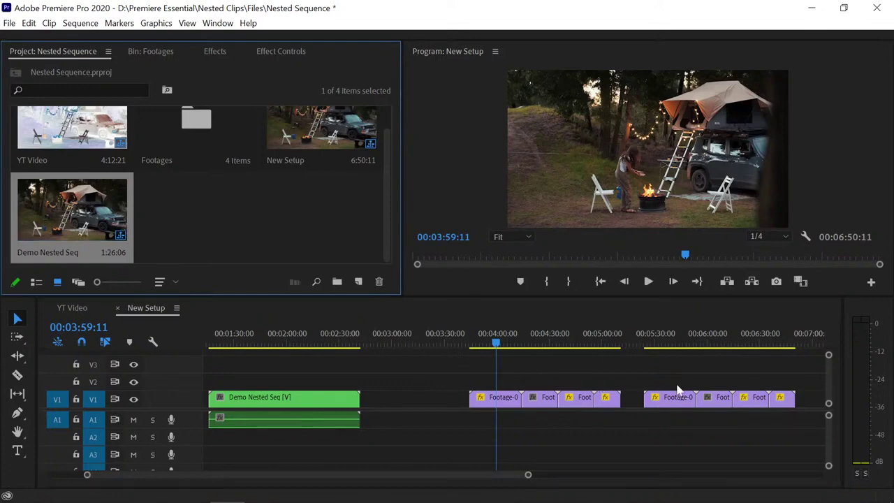
pyautogui.moveTo(100, 216); pyautogui.dragTo(433, 379)
pyautogui.moveTo(493, 343); pyautogui.dragTo(470, 354)
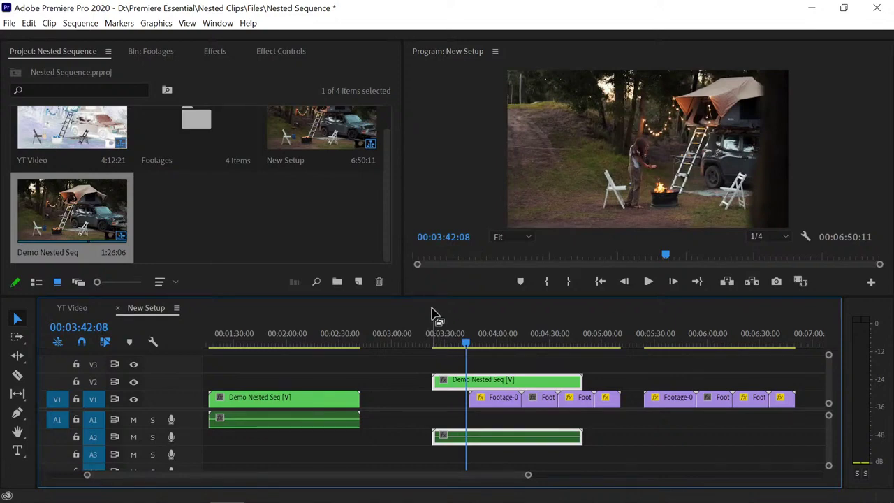
pyautogui.moveTo(433, 296); pyautogui.dragTo(434, 281)
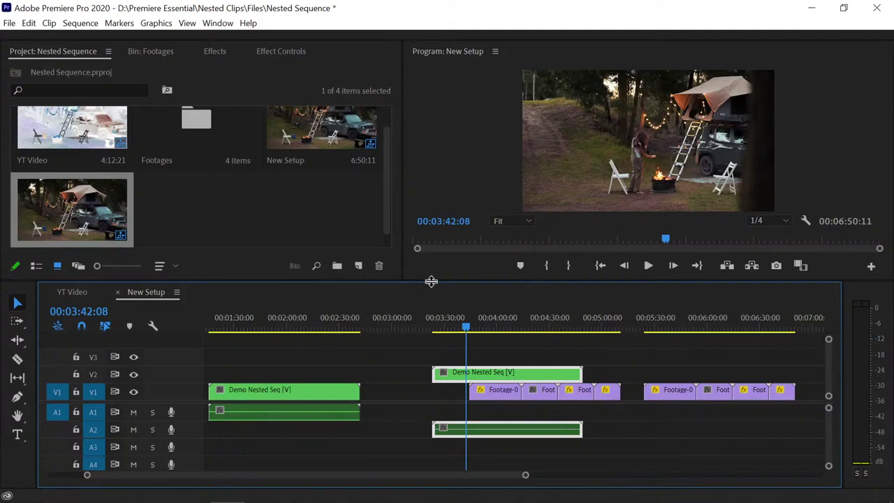
pyautogui.moveTo(431, 281); pyautogui.dragTo(431, 306)
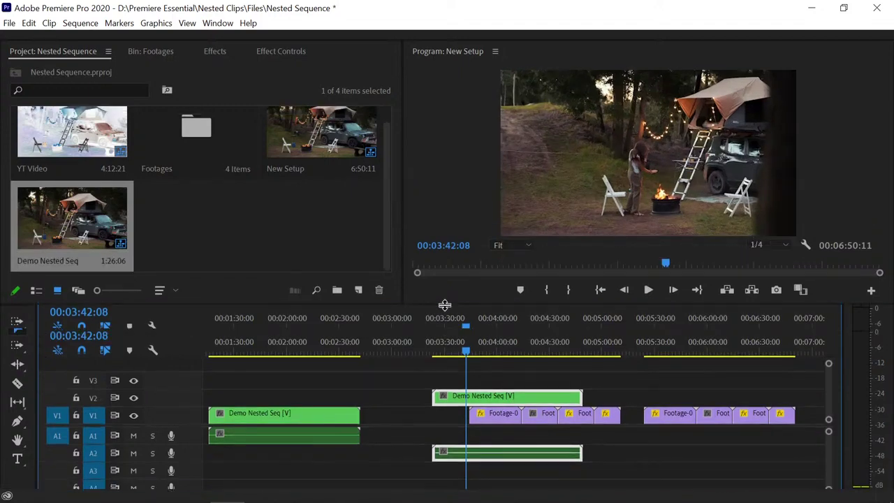
pyautogui.moveTo(387, 217)
pyautogui.mouseDown()
pyautogui.moveTo(386, 179)
pyautogui.moveTo(393, 228)
pyautogui.mouseUp()
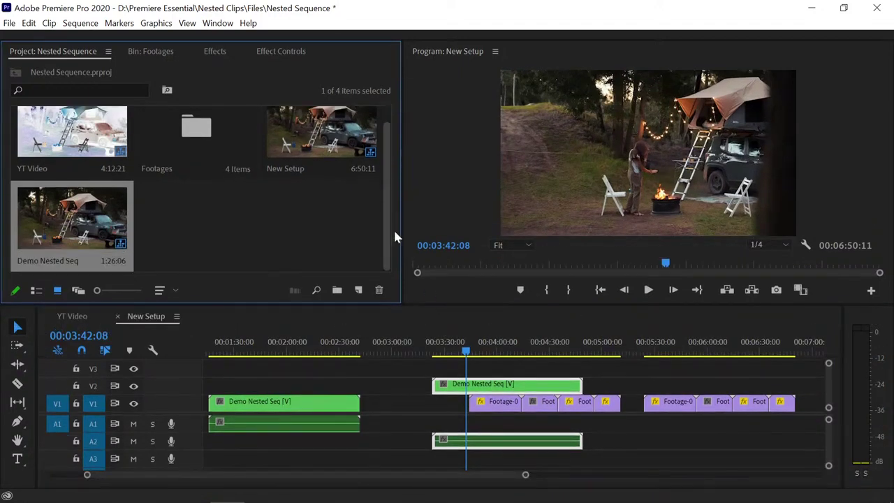
pyautogui.click(286, 224)
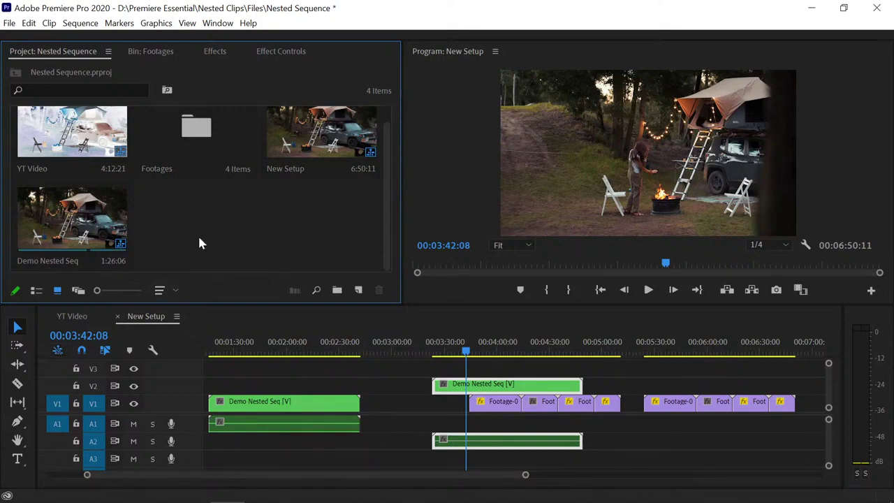
pyautogui.scroll(1, 248, 235)
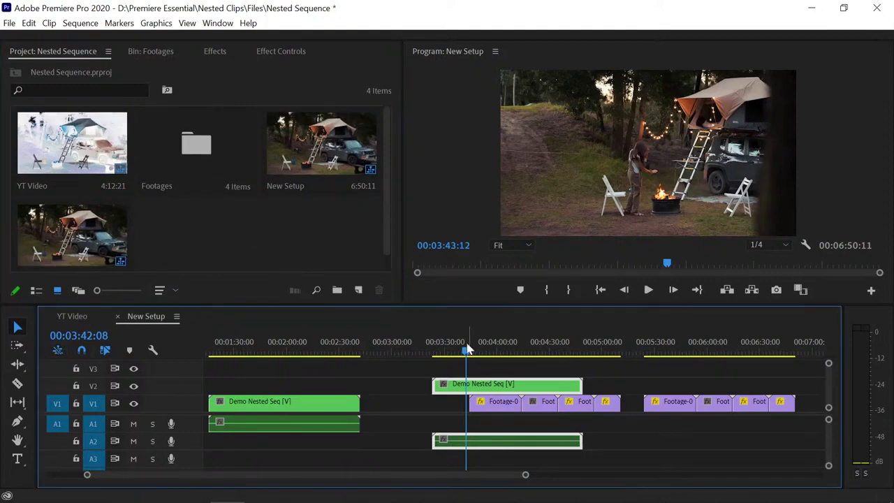
# - Scrub through the nested and un-nested versions in New Setup up to 00:05:44:15 and select individual footage clips in the last group
pyautogui.click(342, 354)
pyautogui.moveTo(343, 356); pyautogui.dragTo(311, 356)
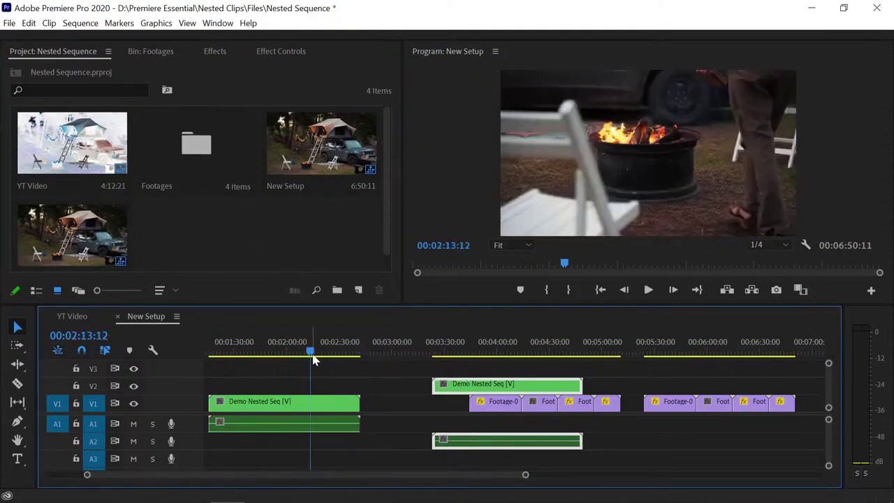
pyautogui.moveTo(313, 359); pyautogui.dragTo(681, 355)
pyautogui.click(684, 408)
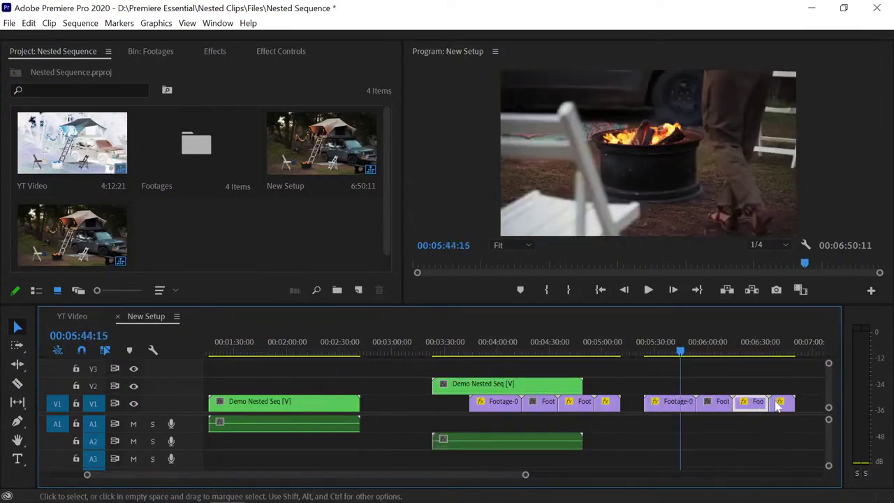